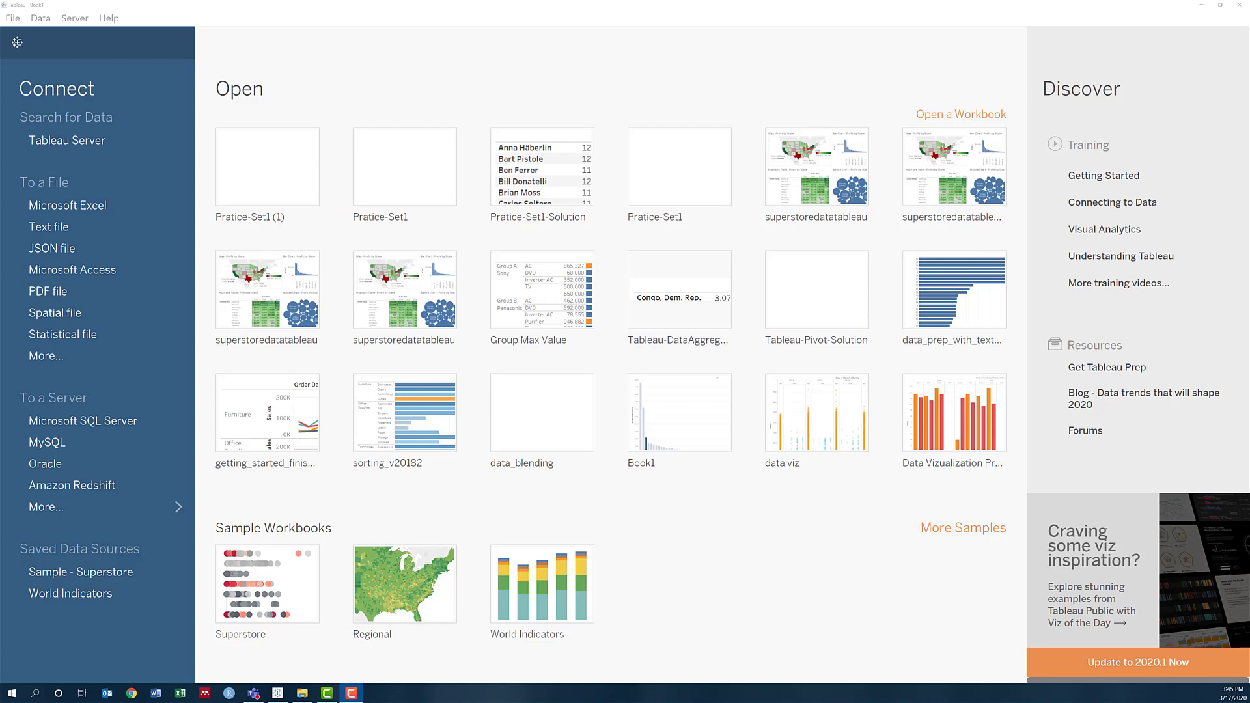
Step: Load movies_with_stations.csv and the CTA Ridership L Station Entries Daily Totals file as two joined text connections
left_click_drag(0, 372, 388, 181)
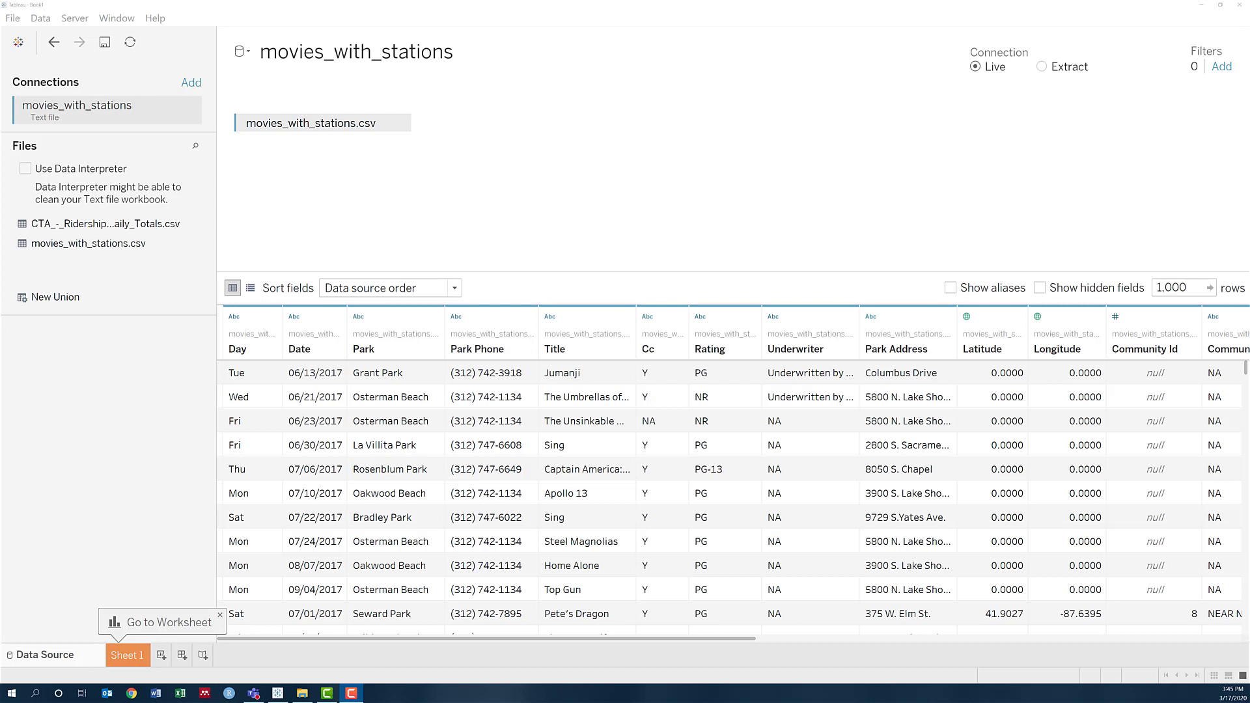
left_click_drag(1, 427, 636, 199)
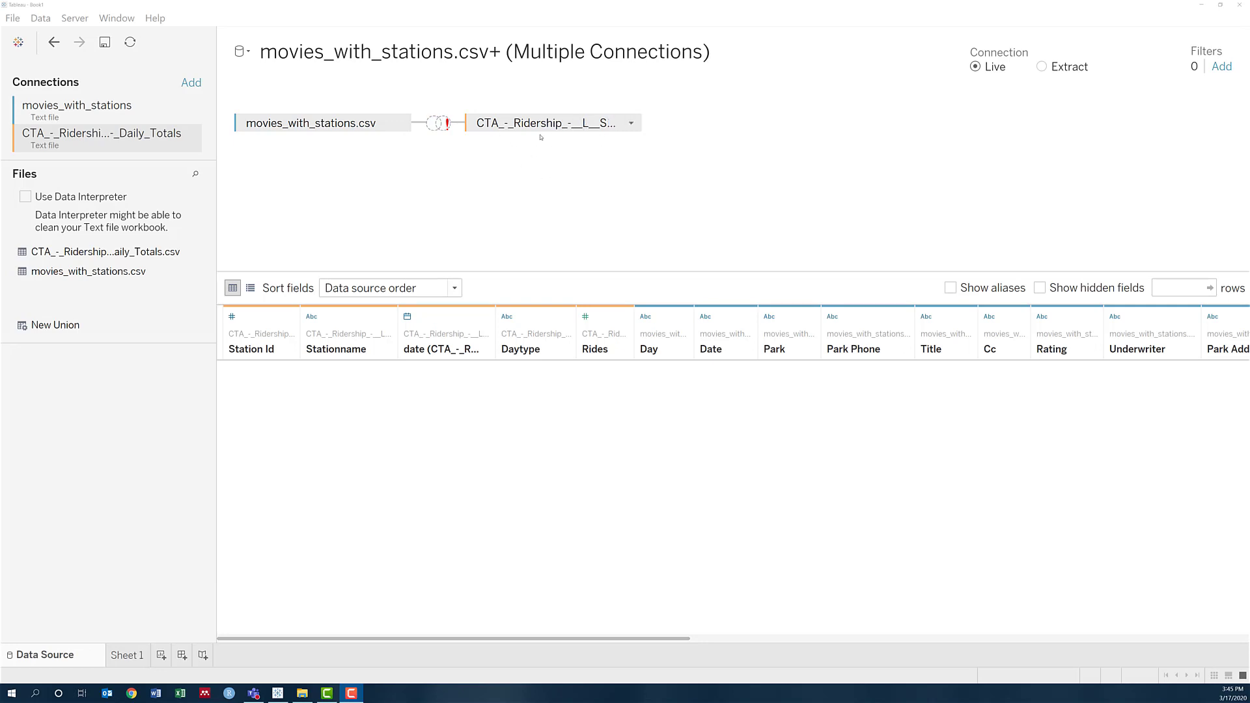
Step: Check the join clause between the movies file and the CTA ridership file
left_click(440, 128)
mouse_move(345, 218)
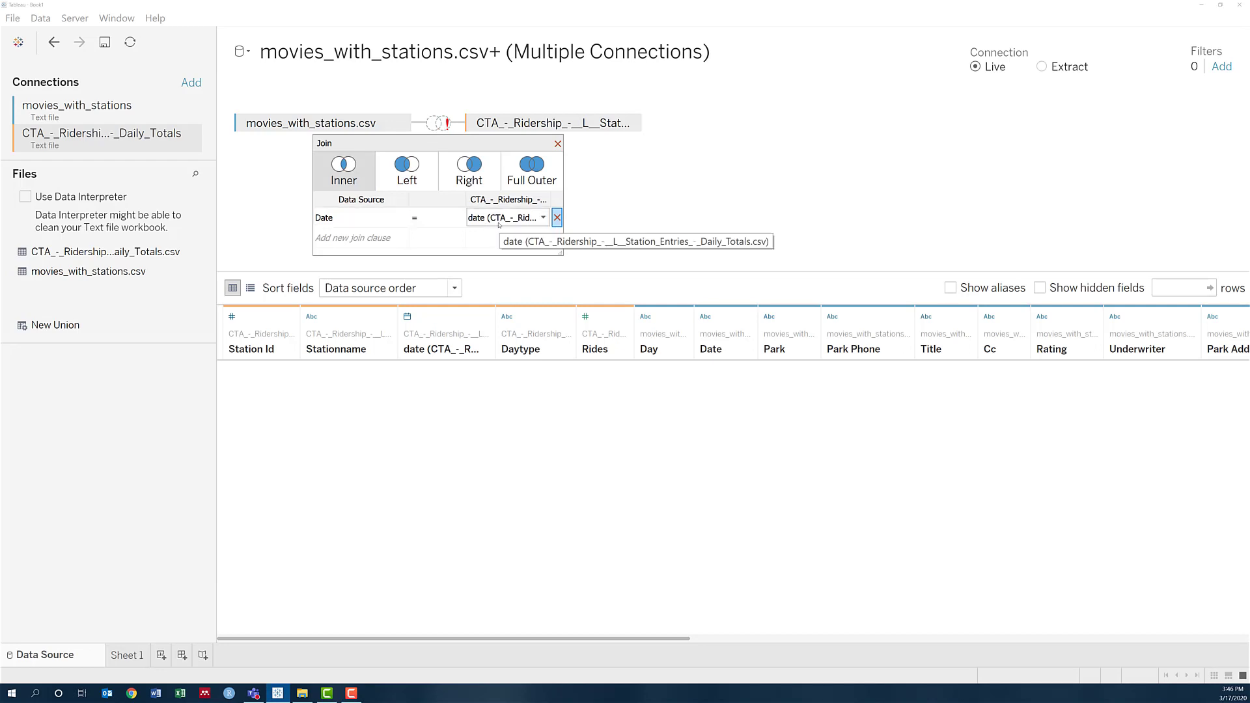
left_click(558, 143)
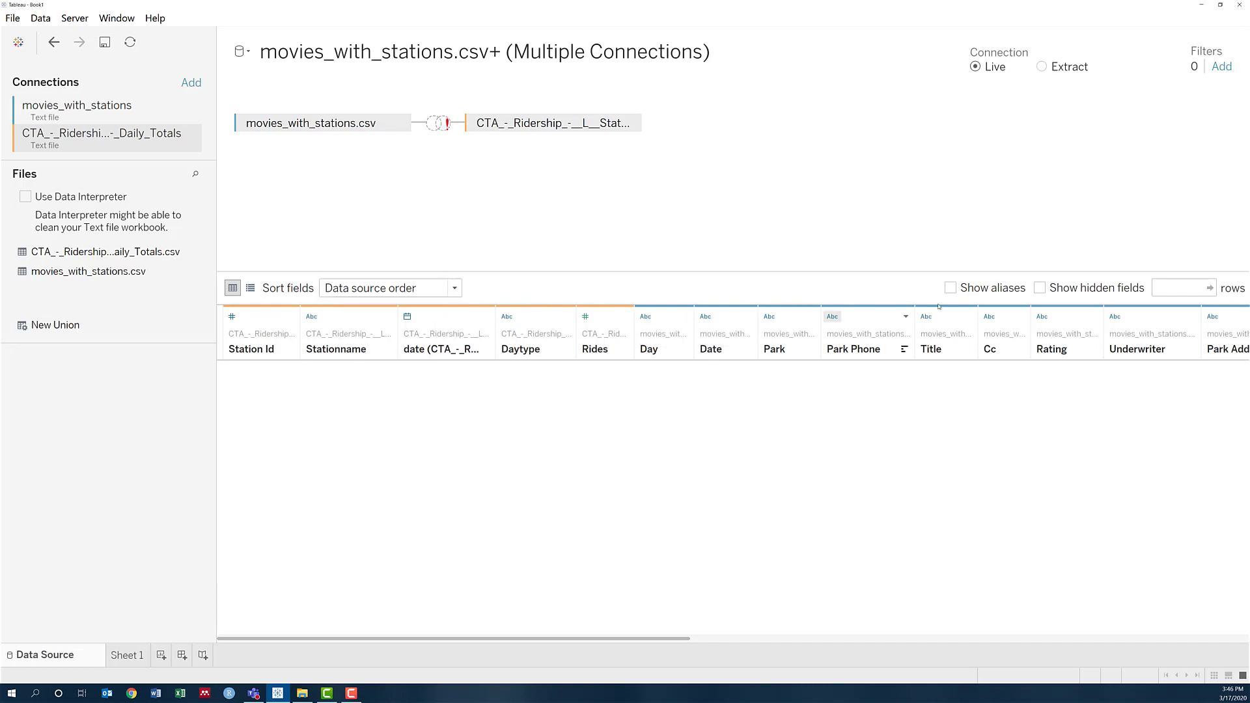
Step: Compare the data types of the two date fields and set the movies file's Date field to Date
left_click(707, 318)
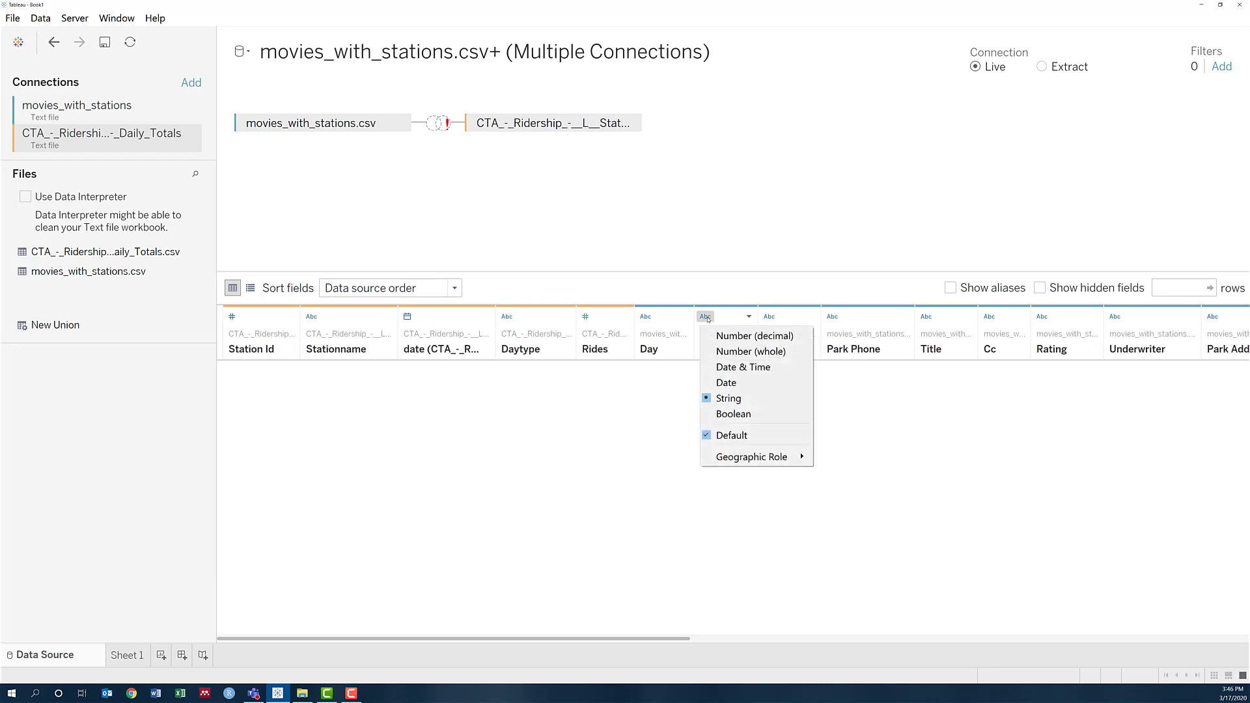
left_click(707, 318)
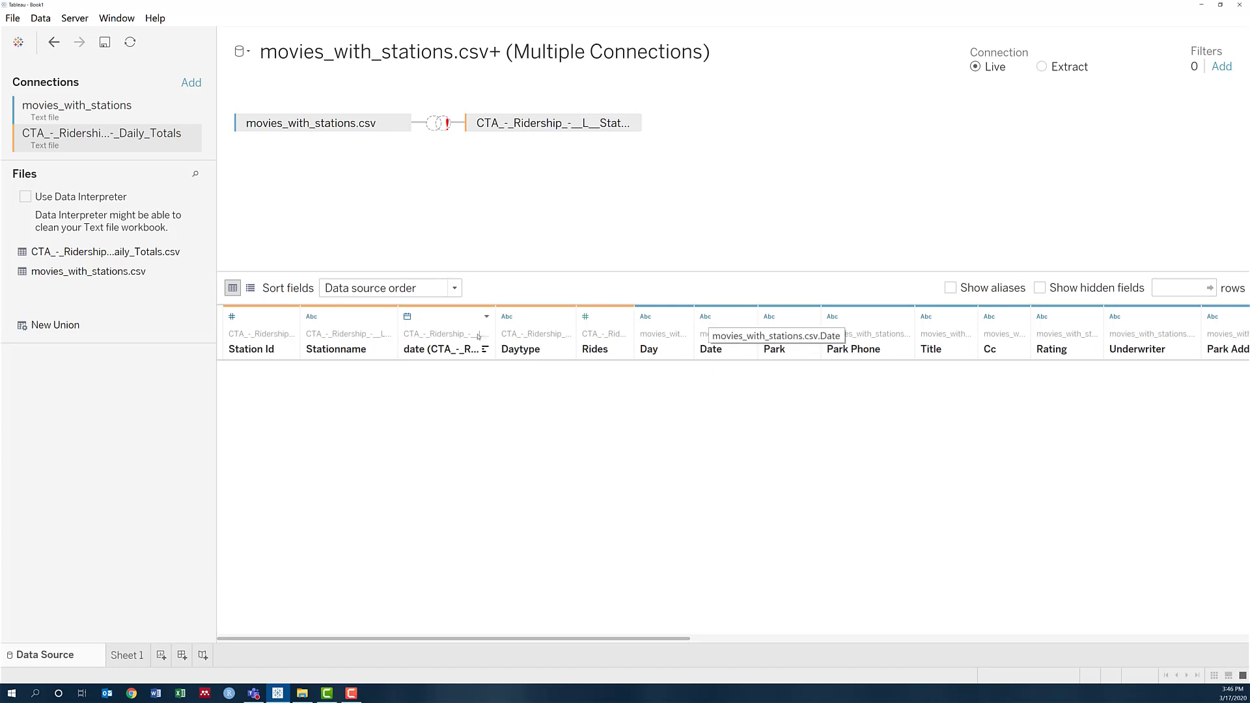
left_click(408, 318)
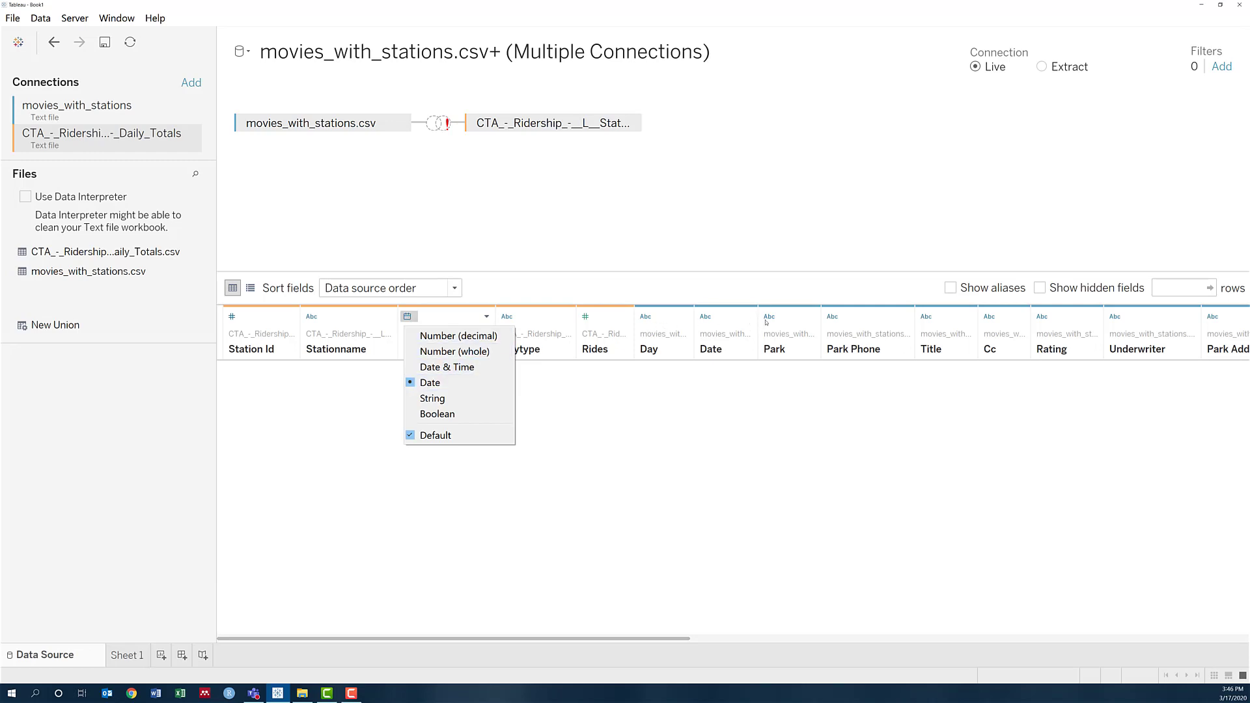
left_click(708, 319)
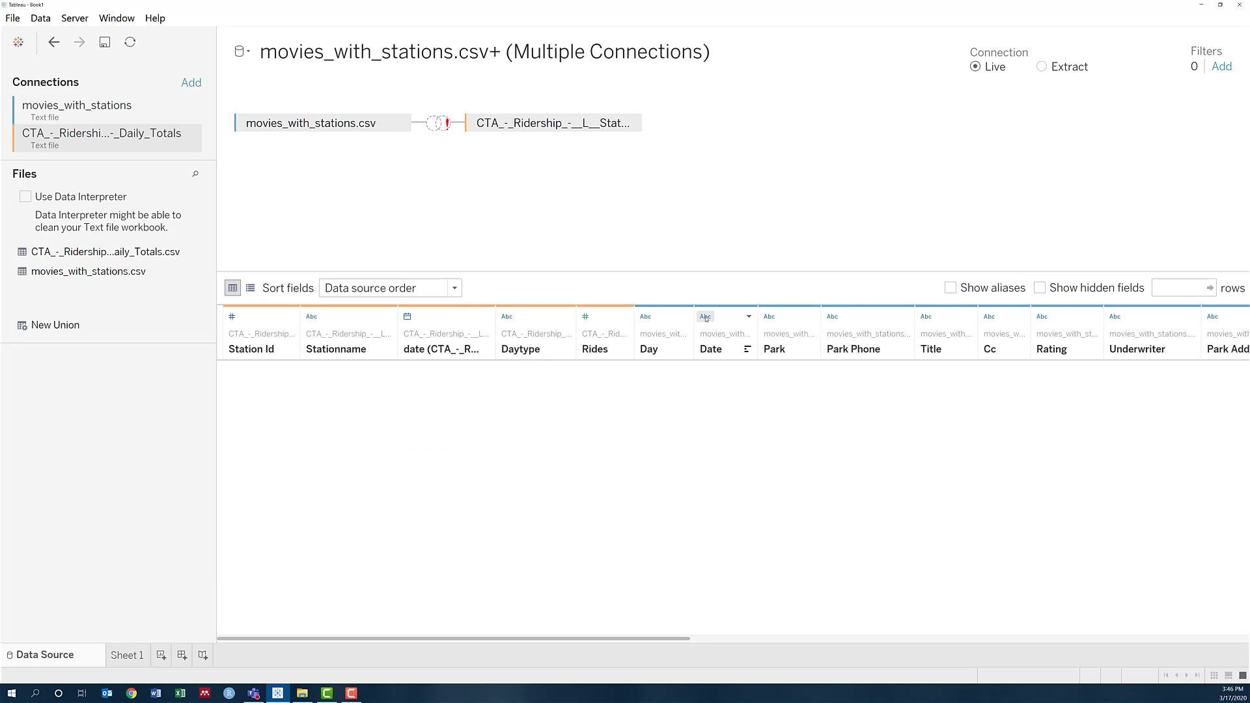
left_click(707, 318)
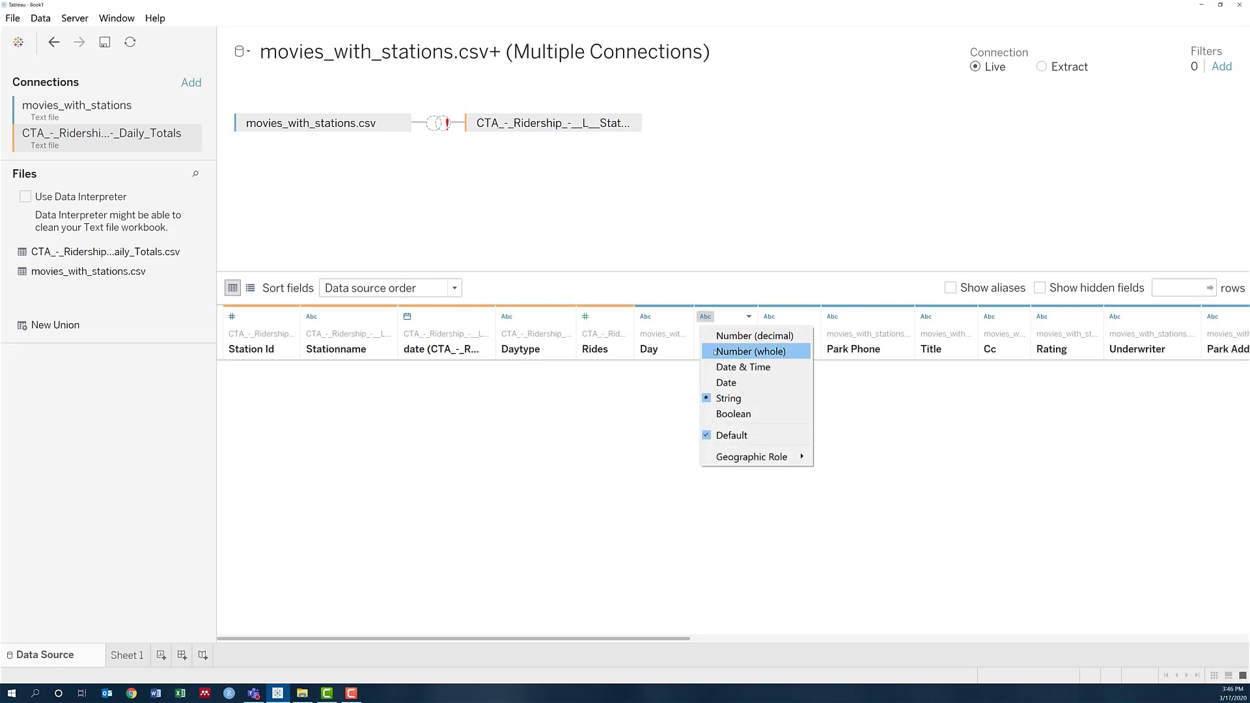
left_click(726, 384)
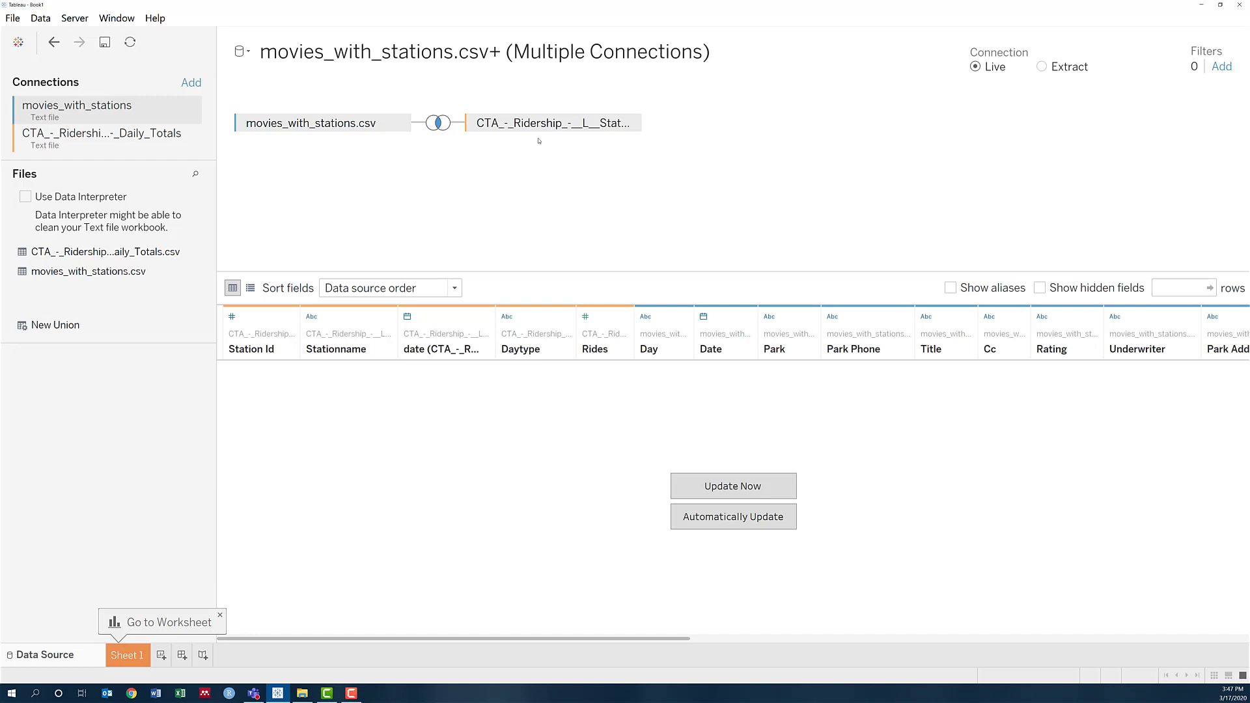
Step: Change the join between the two files to a right join and update the data preview
left_click(441, 124)
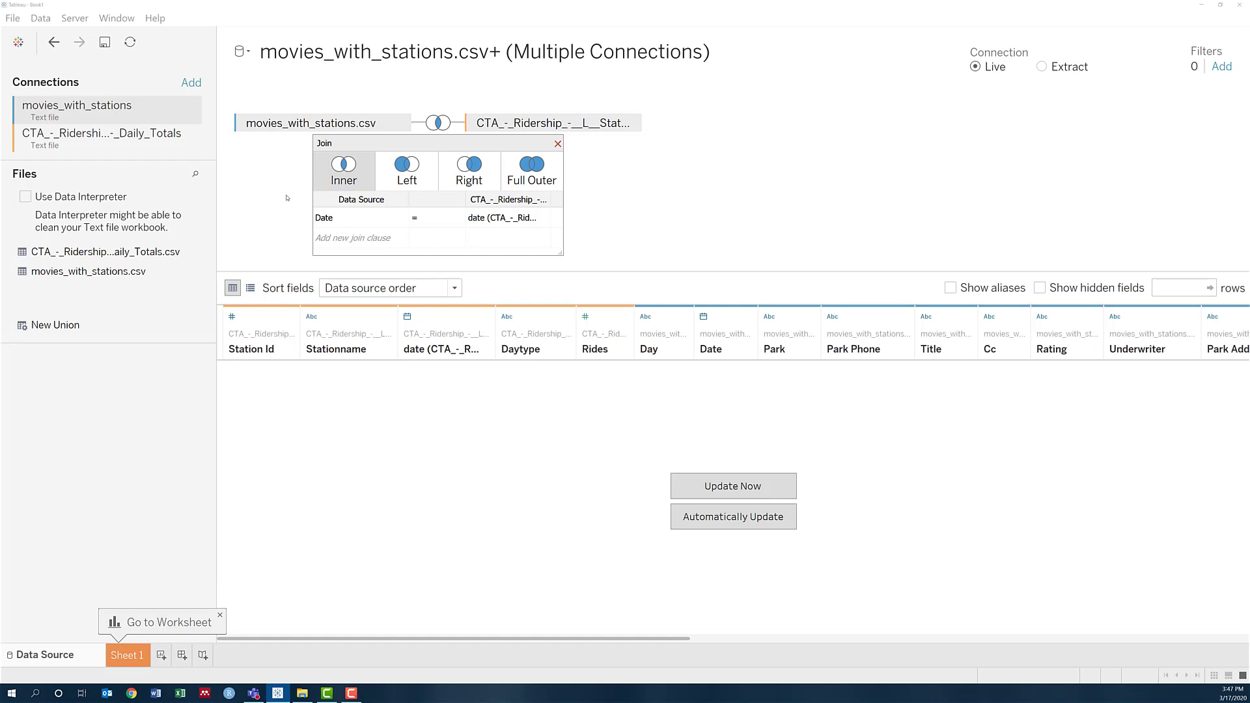
left_click(470, 171)
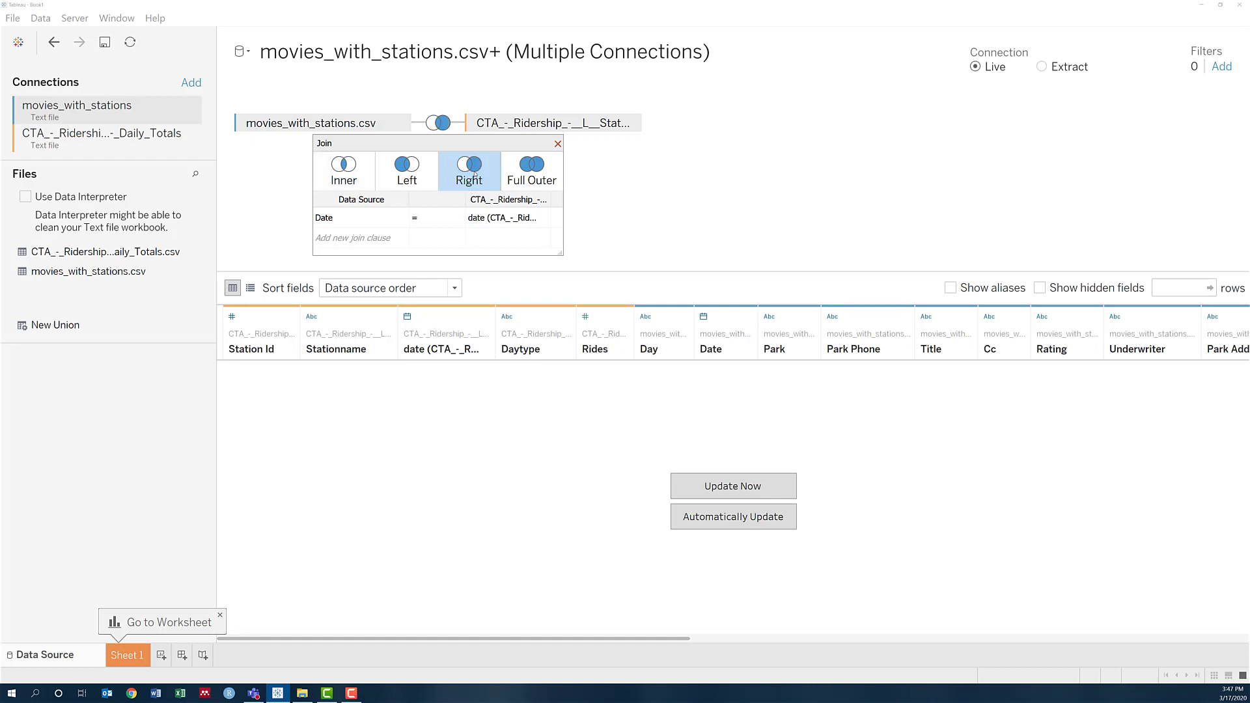
left_click(557, 144)
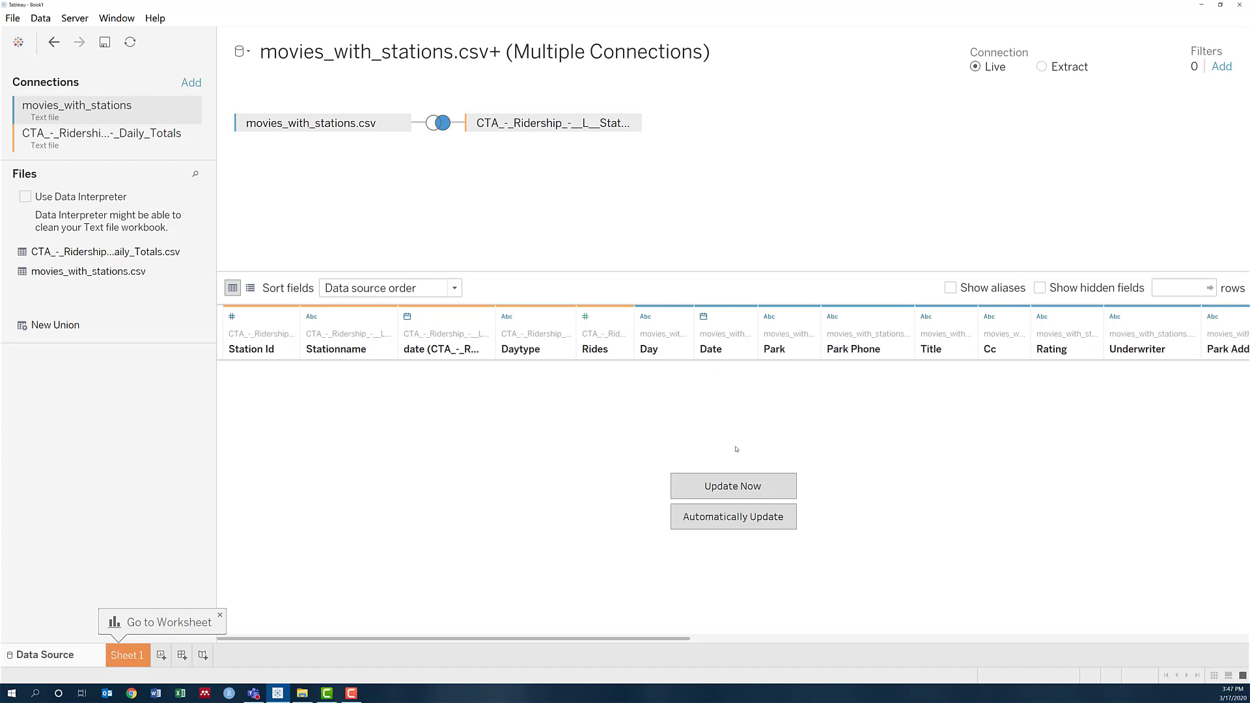
left_click(733, 486)
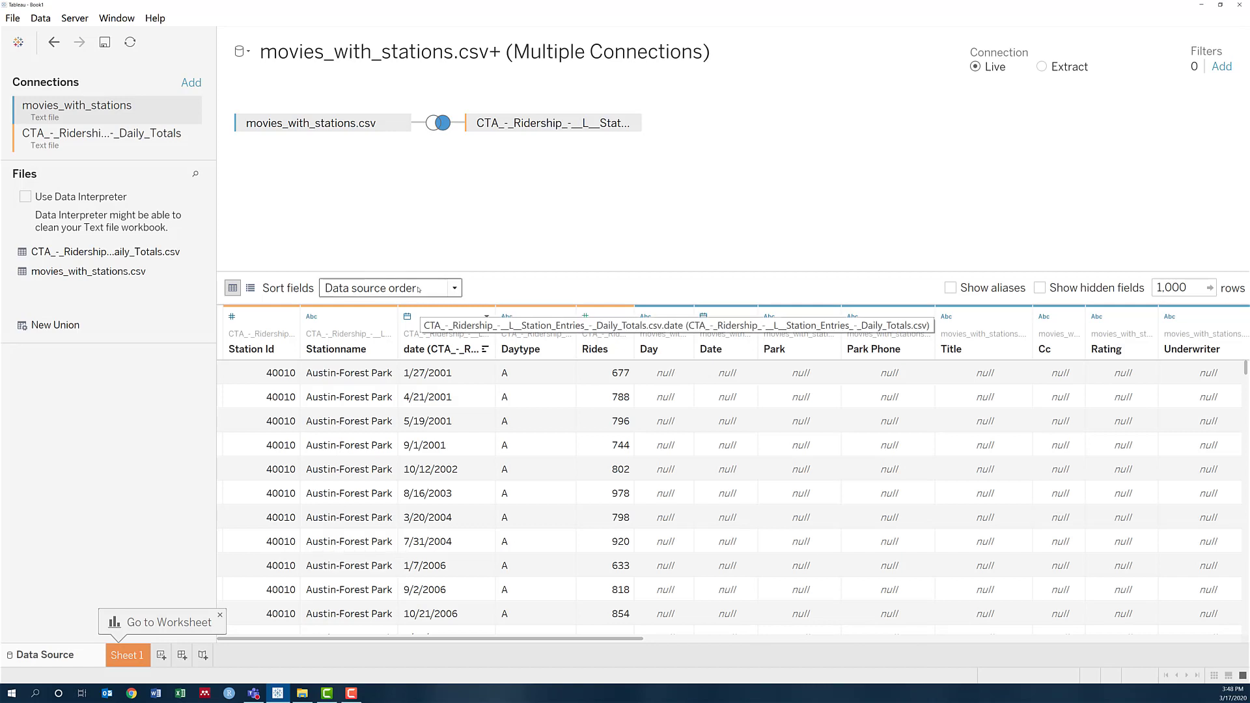
Step: Open Sheet 1 and place Closest L Station Id on Rows
left_click(124, 655)
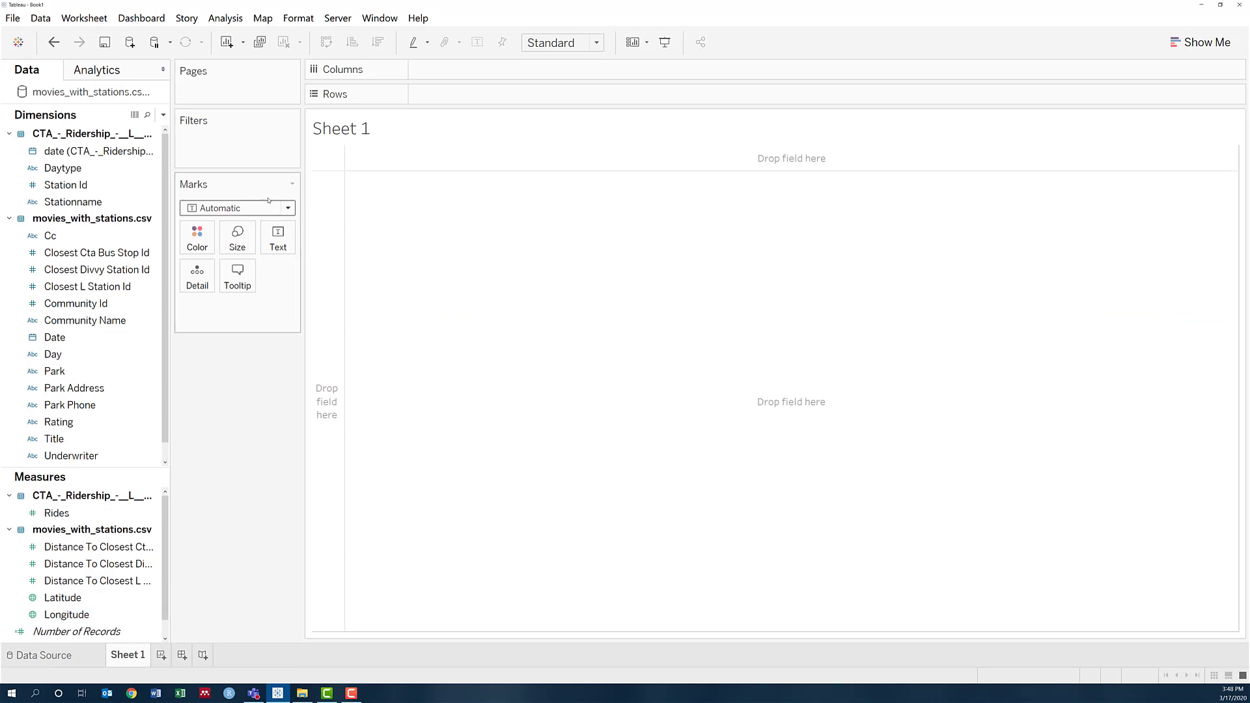
left_click(91, 269)
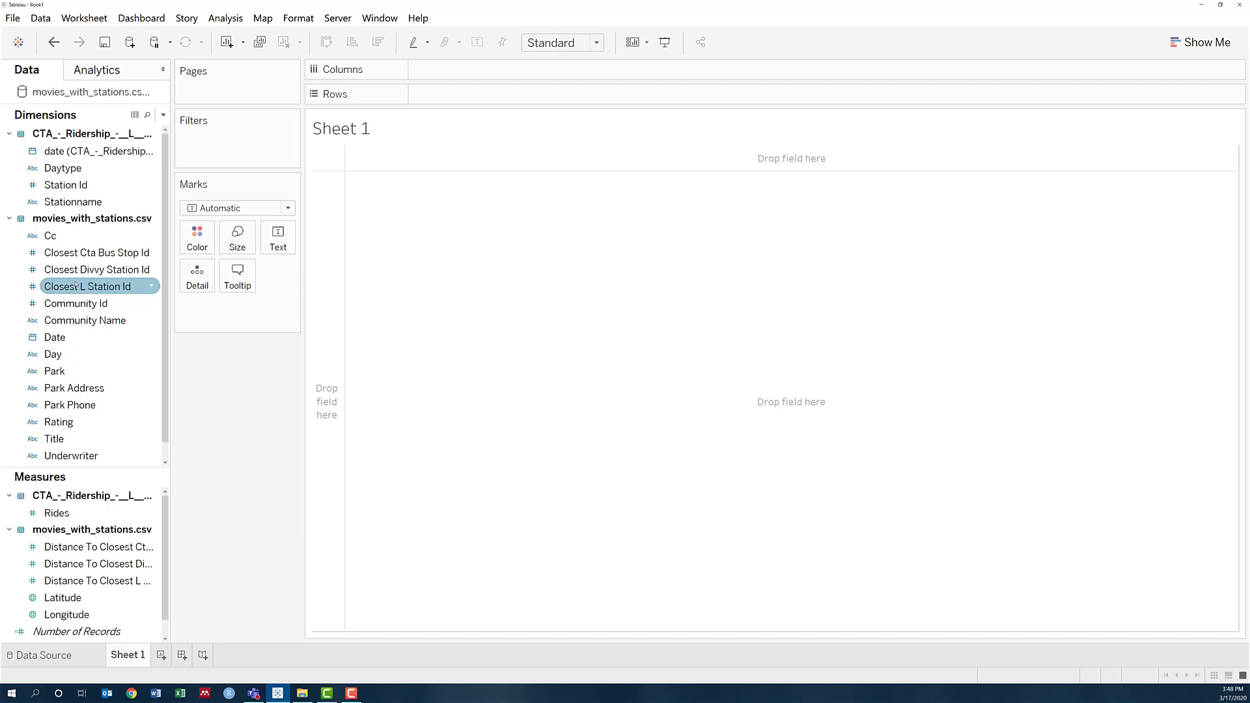
mouse_move(75, 285)
left_mouse_down()
mouse_move(521, 142)
mouse_move(498, 95)
left_mouse_up()
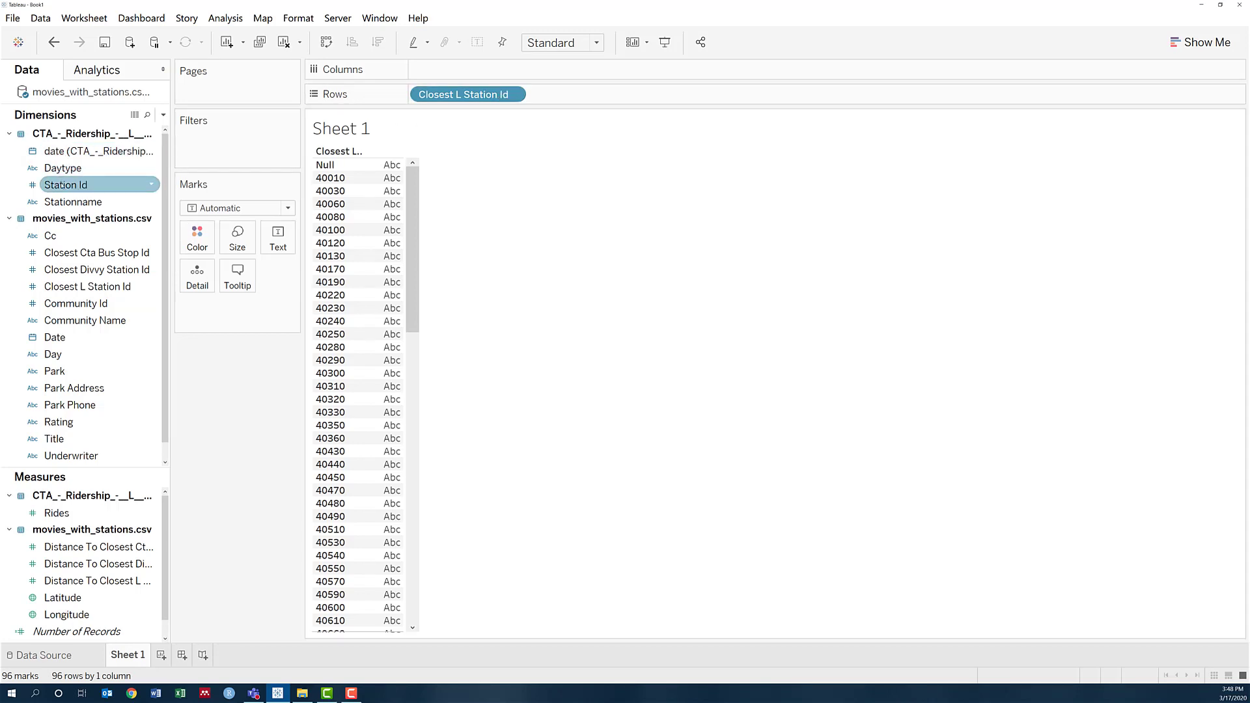
Step: Add Station Id as the text mark and aggregate it as a count
left_click_drag(65, 185, 278, 242)
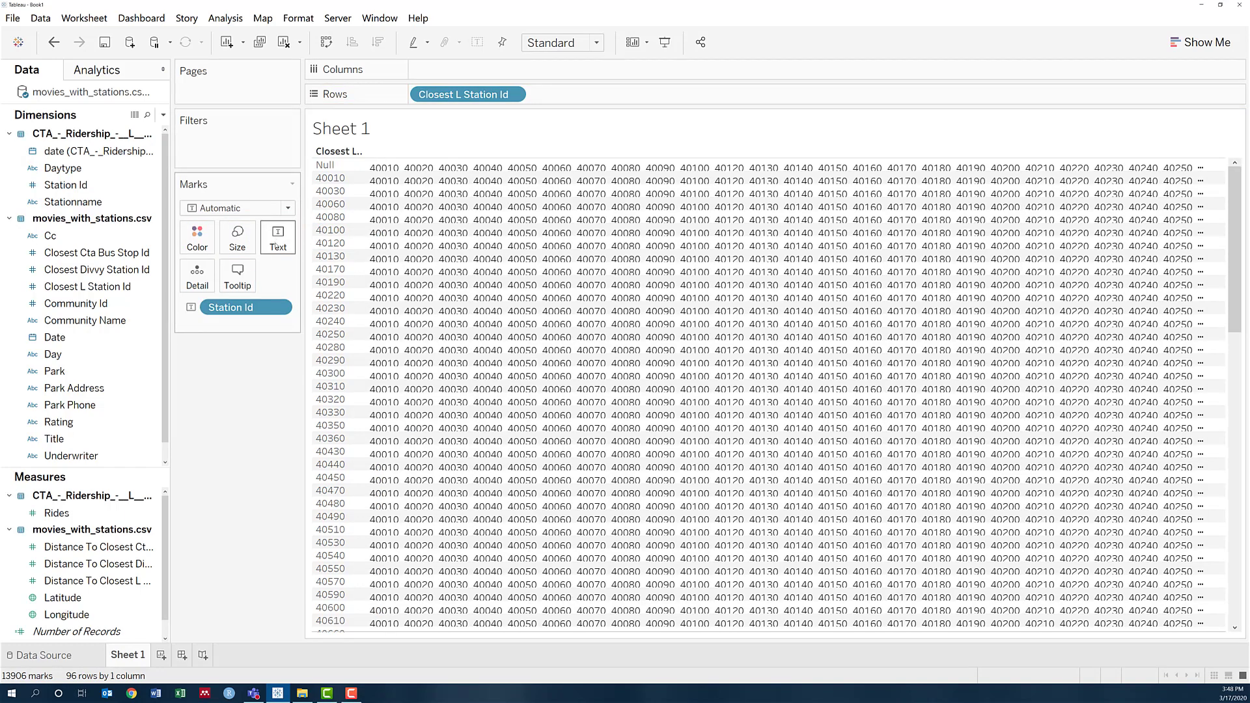
left_click(280, 308)
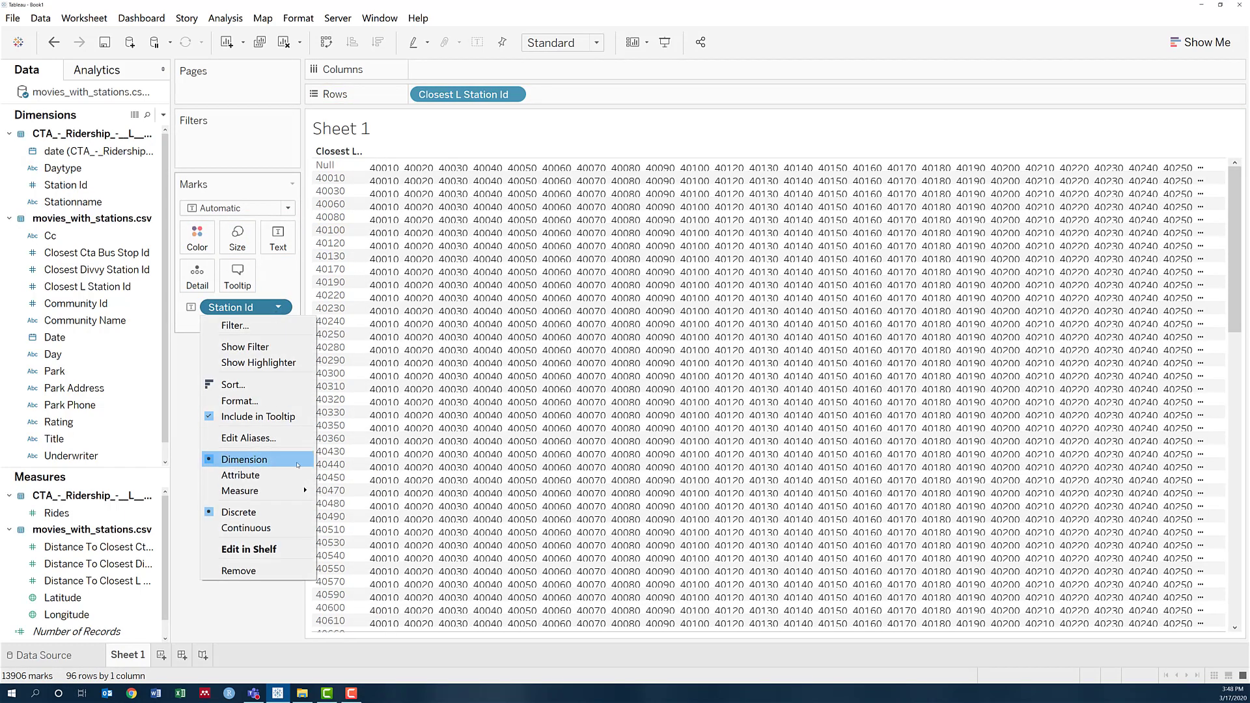
mouse_move(299, 488)
left_click(341, 539)
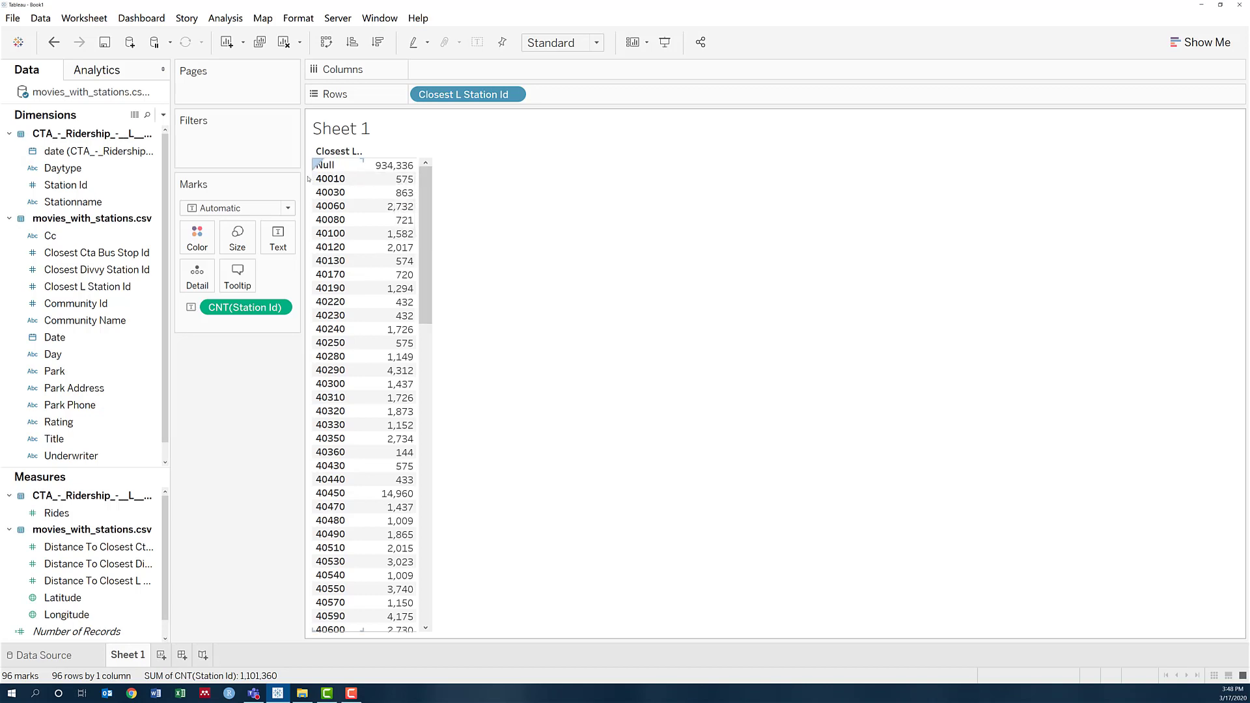
Step: Open the full underlying data for the count of closest L station 40010
mouse_move(409, 182)
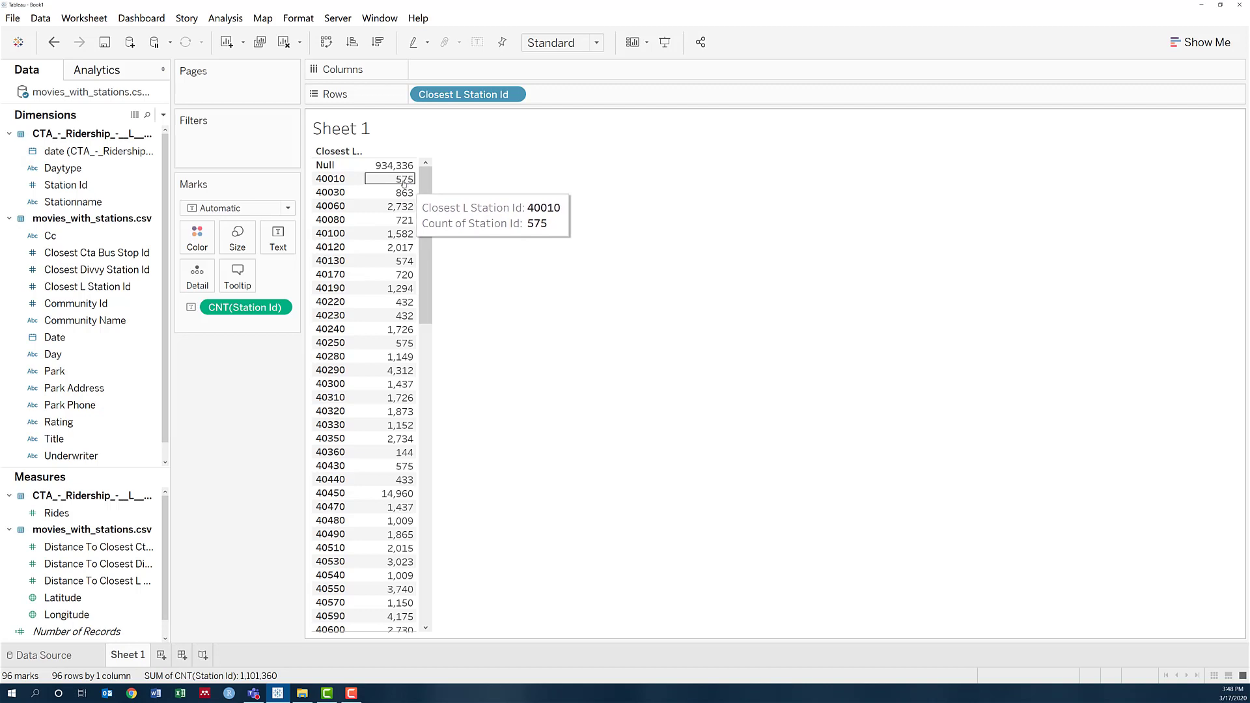
right_click(403, 183)
mouse_move(450, 279)
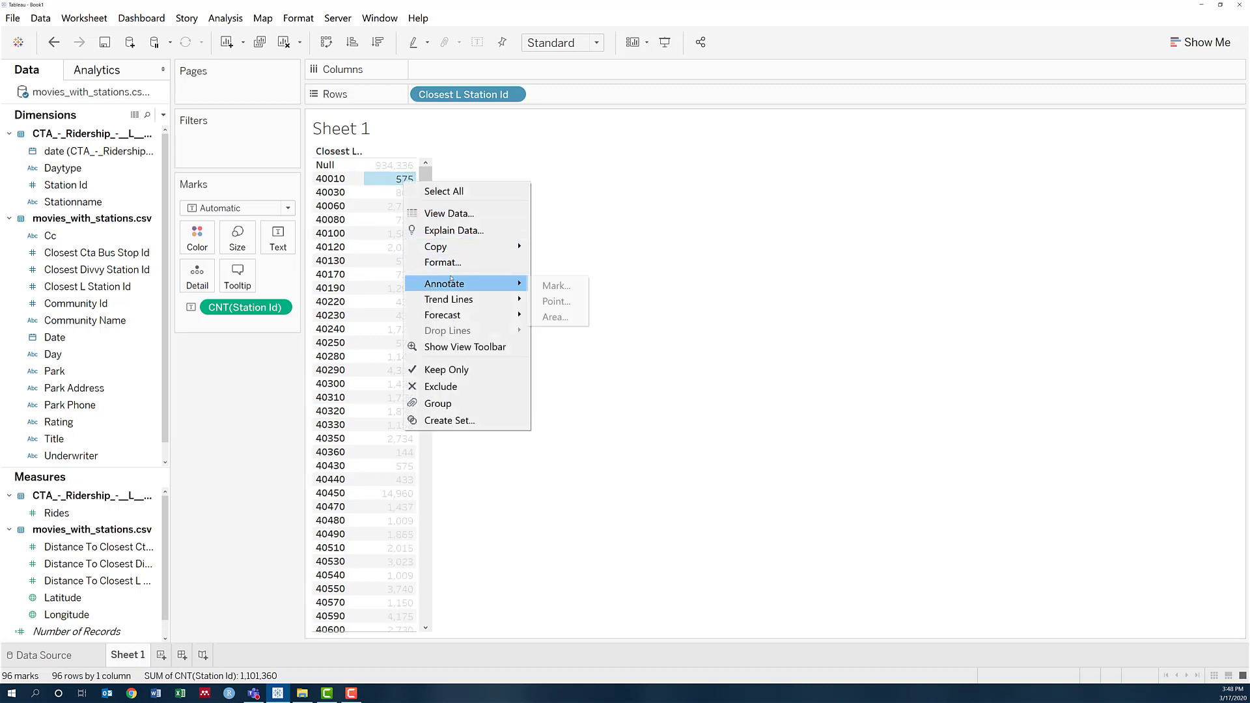
left_click(449, 213)
left_click(459, 480)
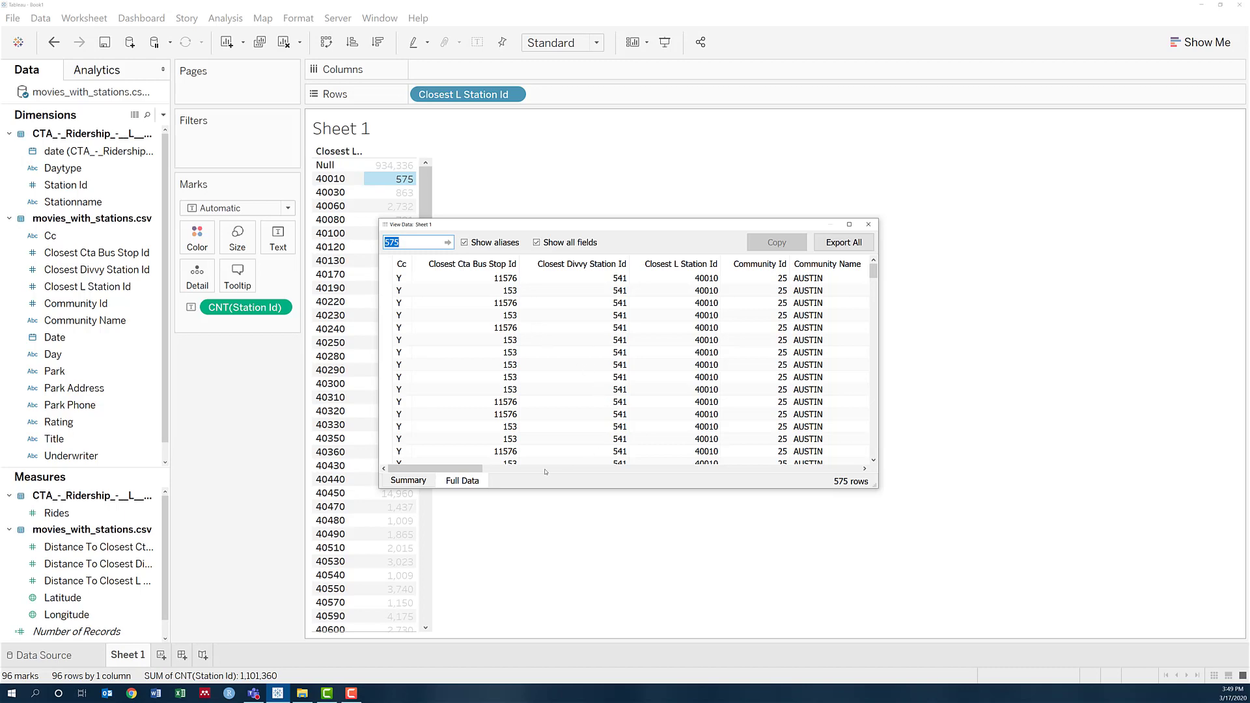
Step: Widen the underlying data window and compare each row's Park with its Stationname
mouse_move(455, 468)
left_mouse_down()
mouse_move(494, 468)
mouse_move(475, 474)
left_mouse_up()
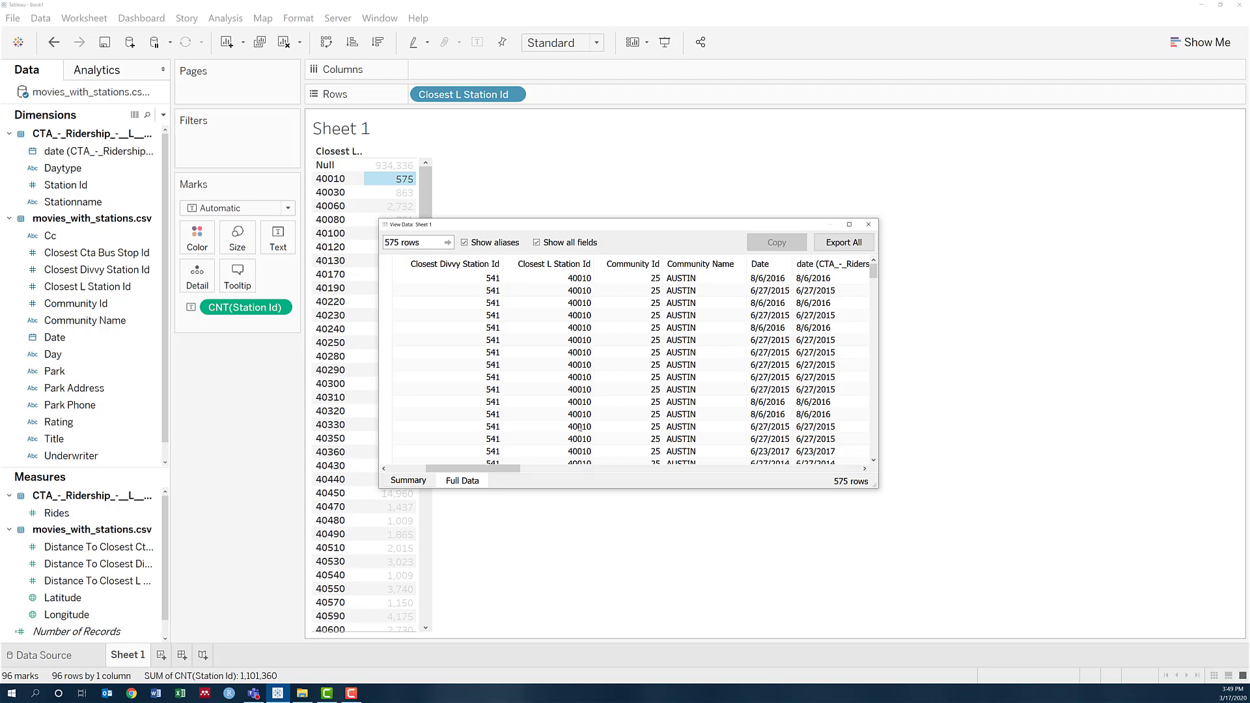
left_click_drag(878, 410, 1211, 390)
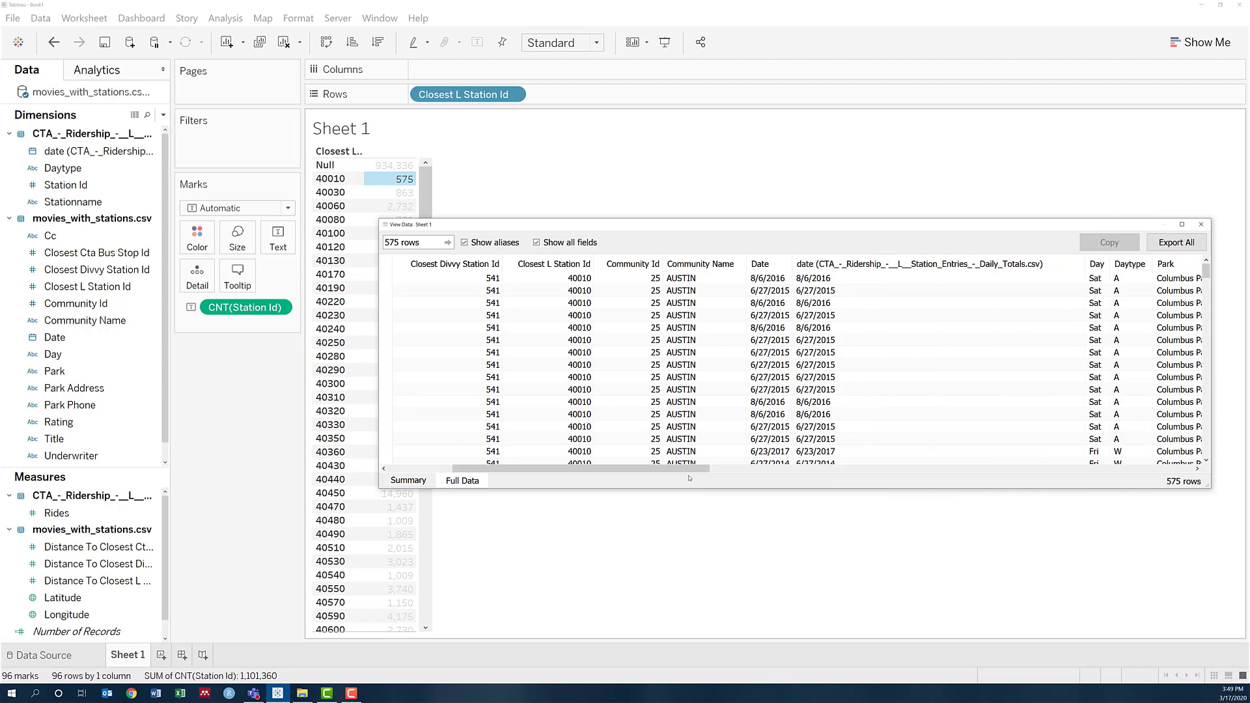
left_click_drag(679, 466, 952, 488)
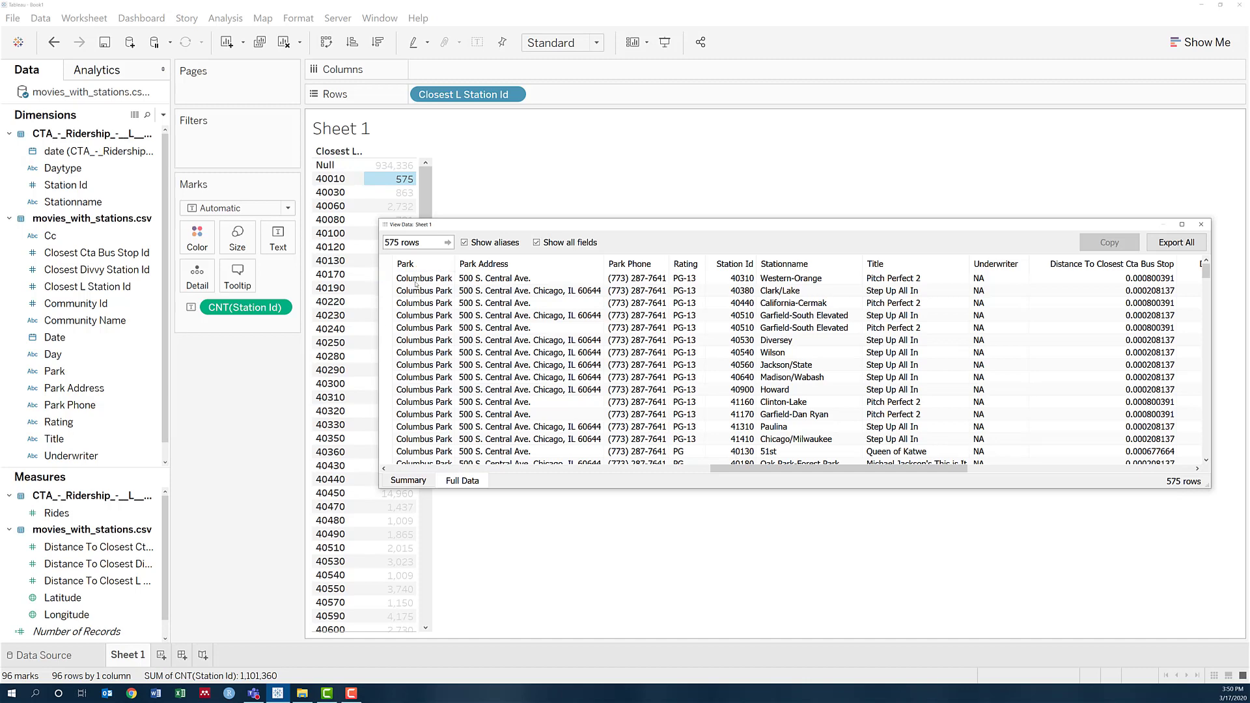
scroll(424, 405, "down", 15)
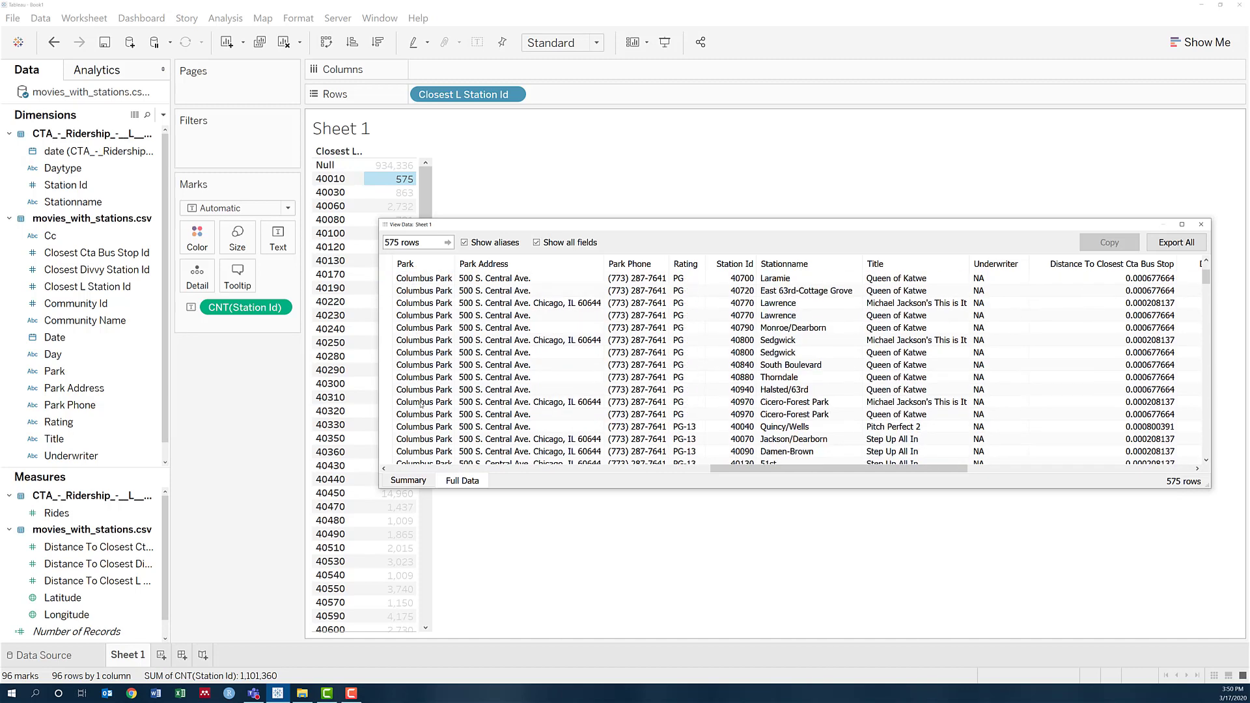
scroll(426, 405, "up", 10)
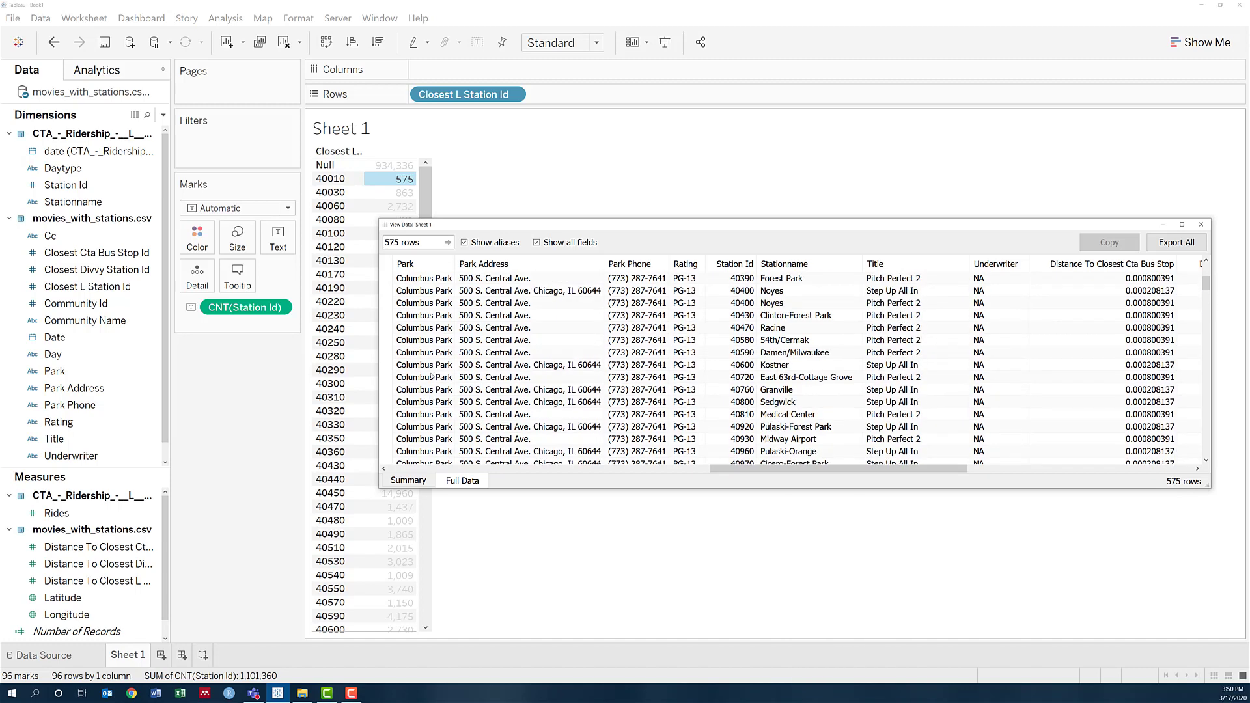
left_click(432, 294)
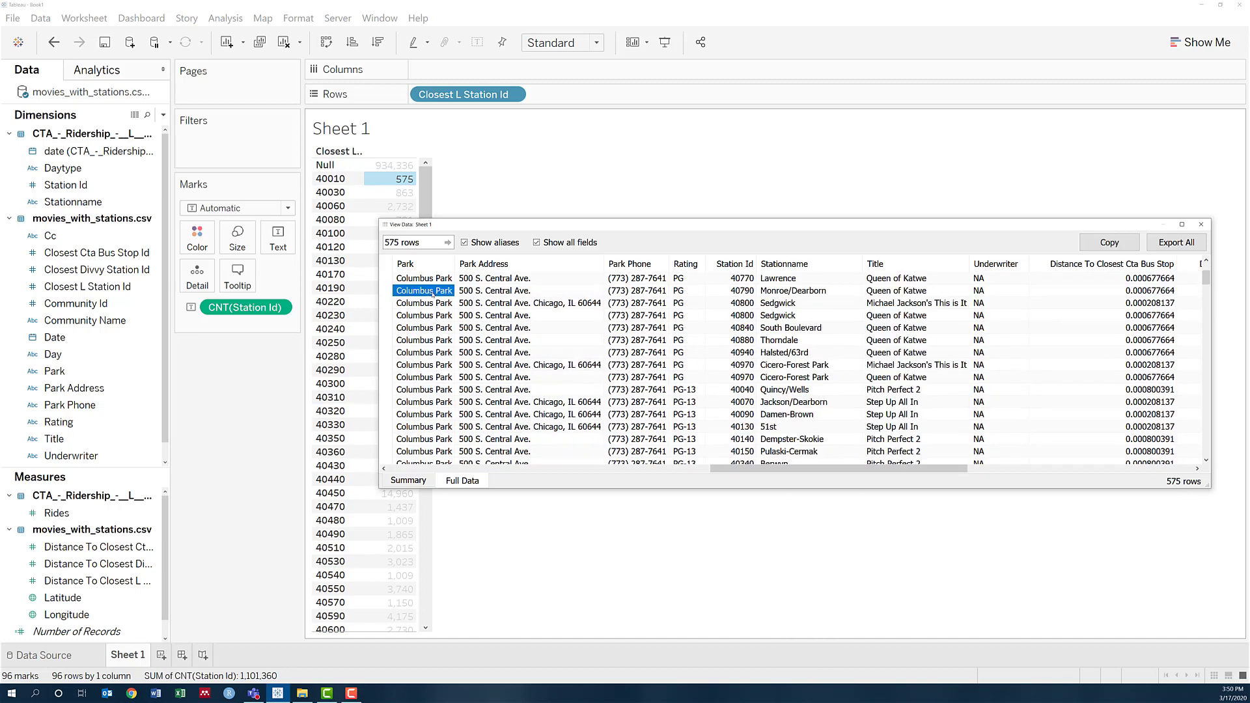
left_click(778, 293)
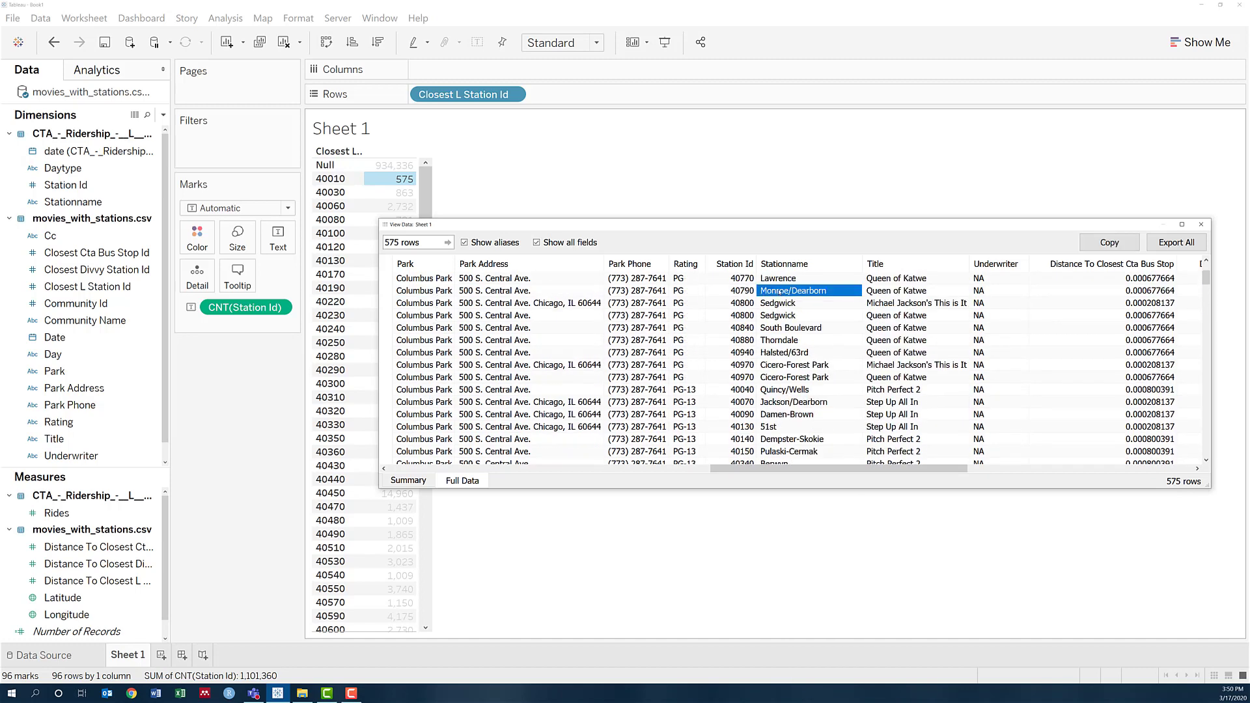
left_click(422, 292)
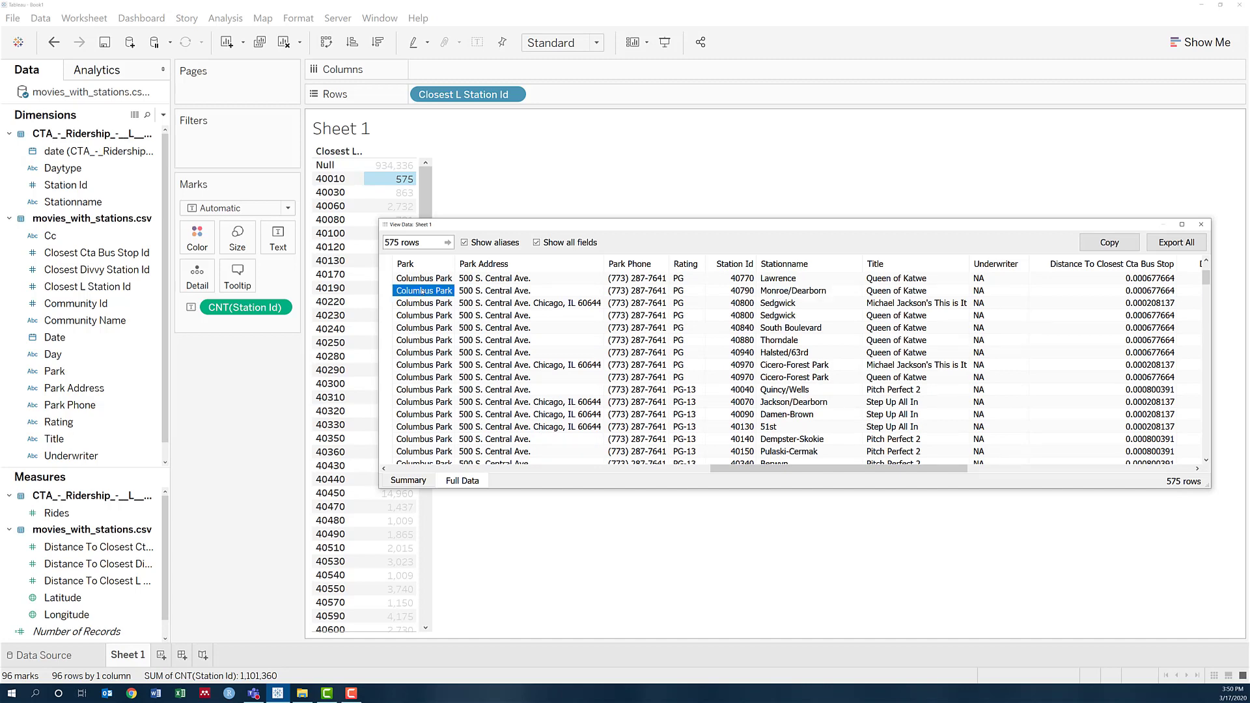
left_click(422, 390)
left_click(776, 391)
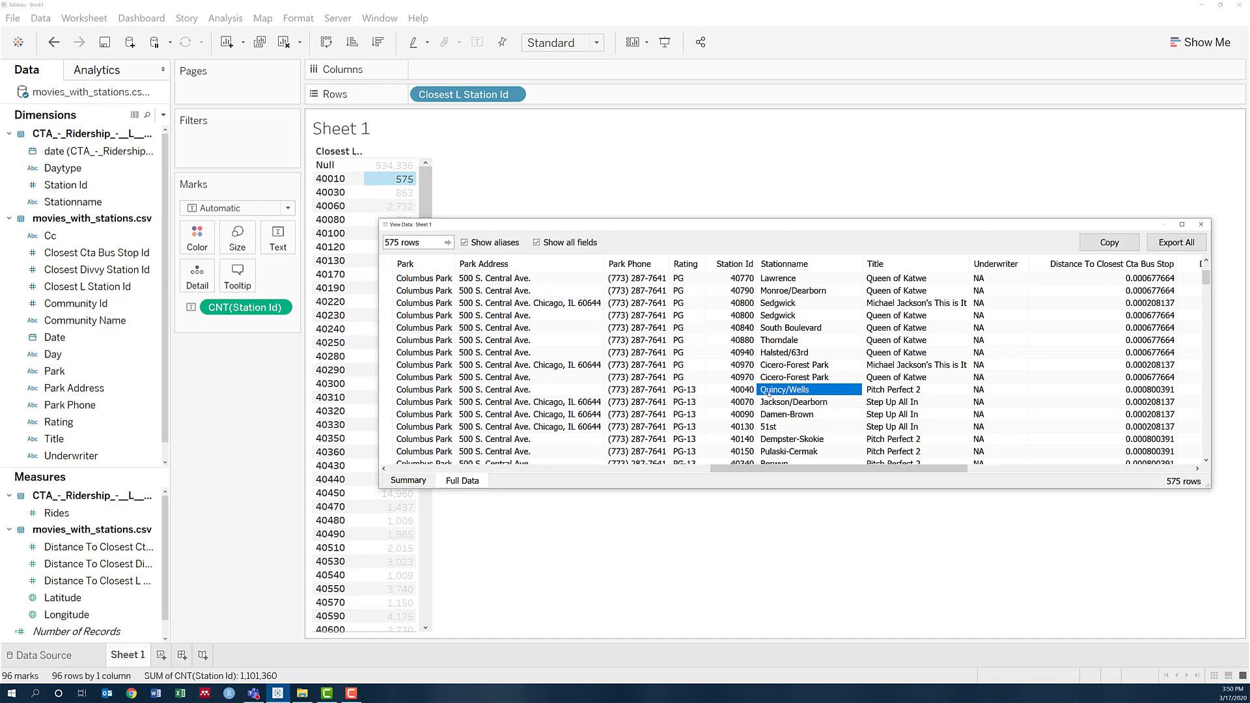
left_click(423, 390)
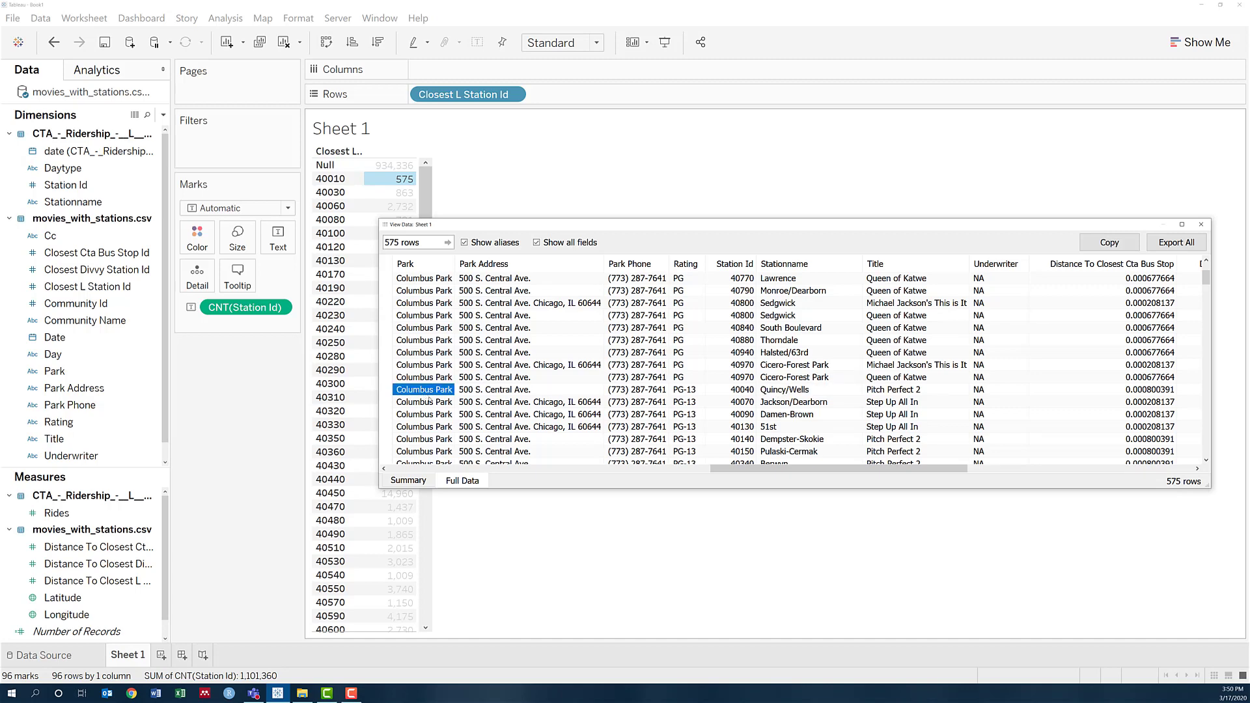
Step: Sort the underlying data rows by Station Id
scroll(699, 411, "down", 4)
scroll(699, 410, "up", 5)
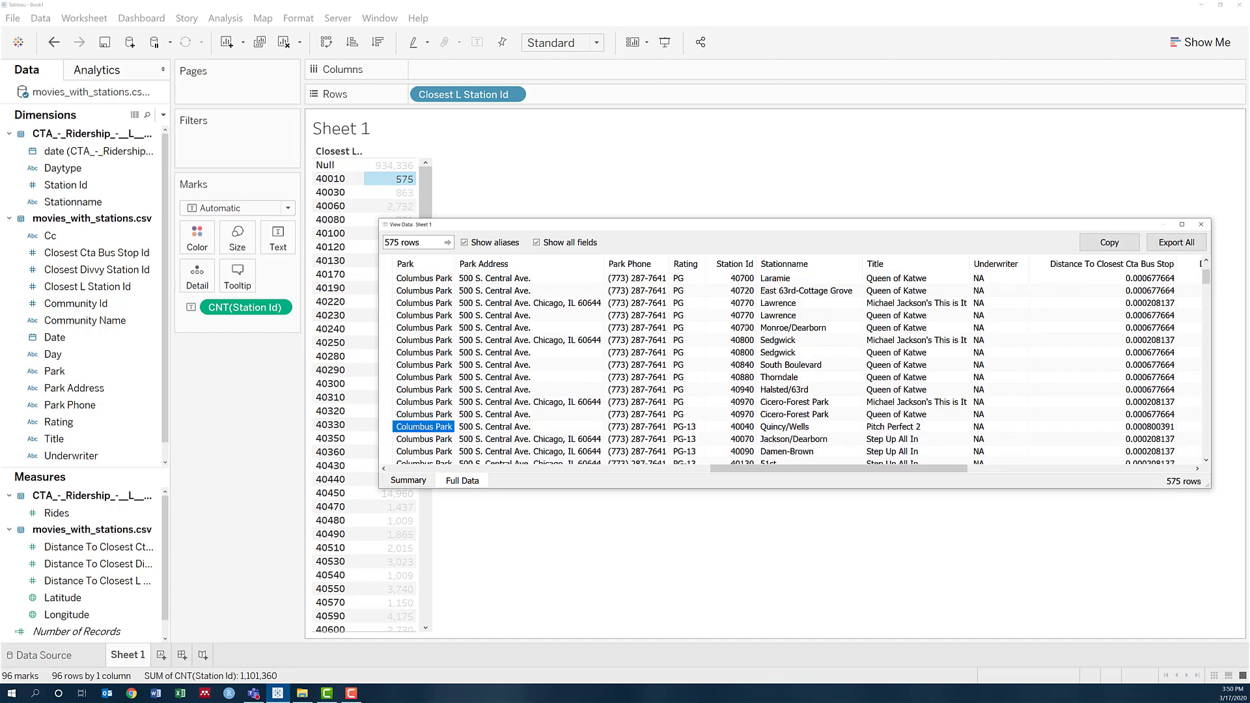
left_click(739, 265)
scroll(750, 302, "up", 5)
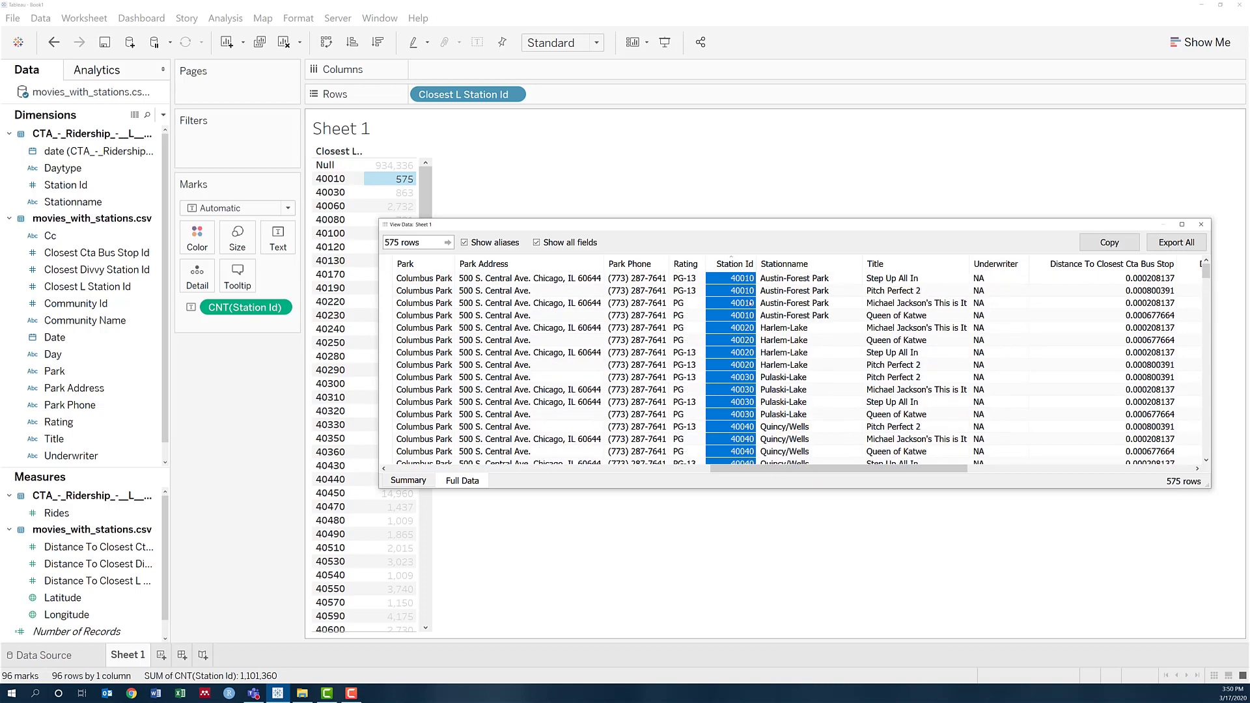
Step: Check the Station Id and Stationname of the first underlying data row and close the data window
left_click(746, 279)
left_click(762, 280)
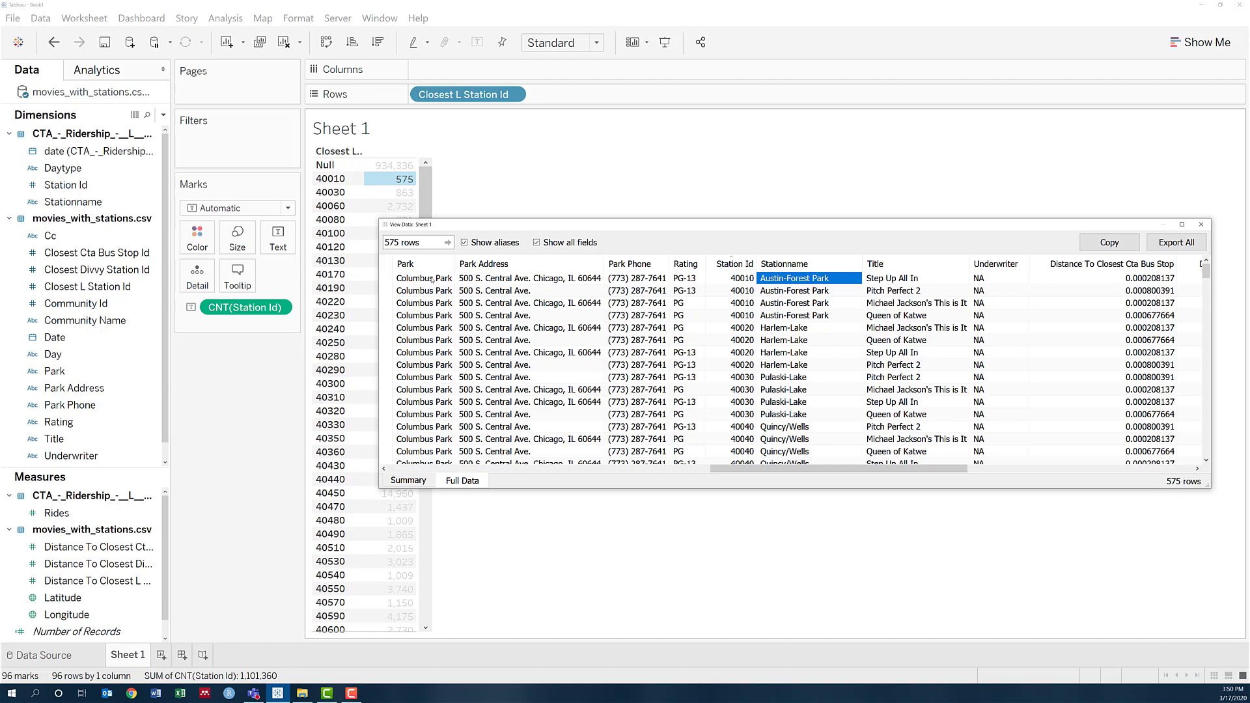
left_click(1199, 226)
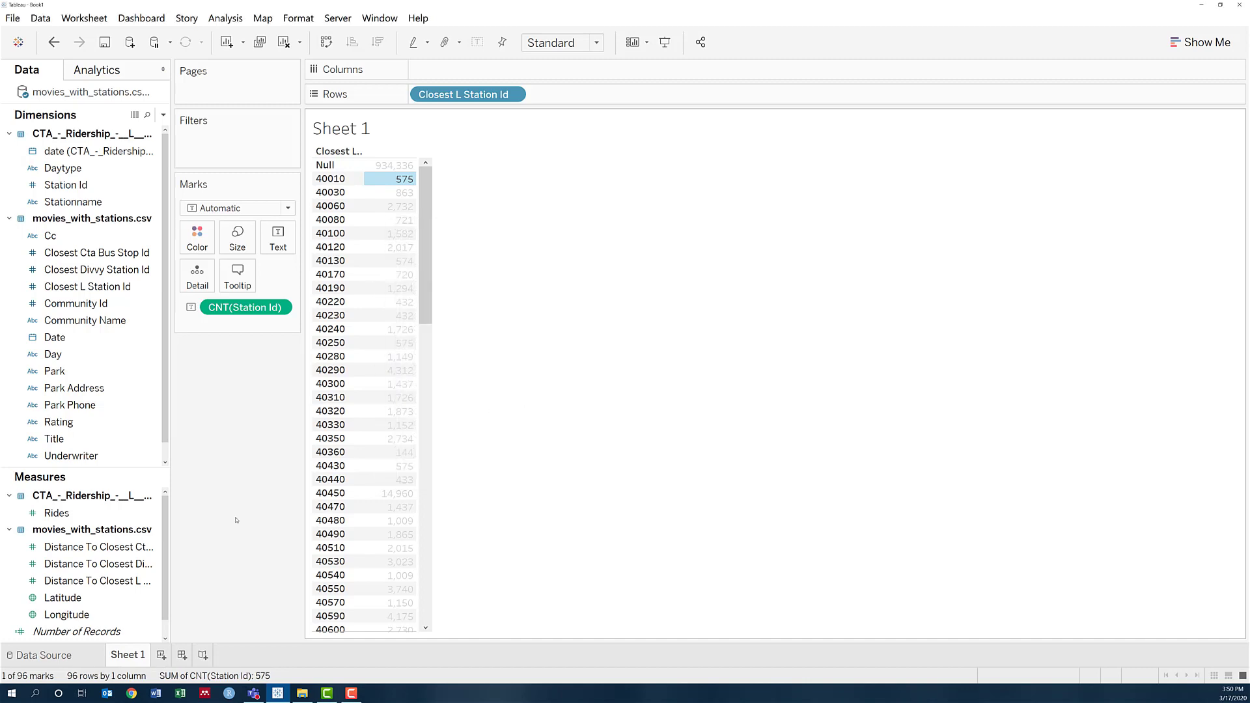
Step: Add a second clause to the data source join matching Closest L Station Id to the ridership table's Station Id
left_click(45, 656)
left_click(440, 123)
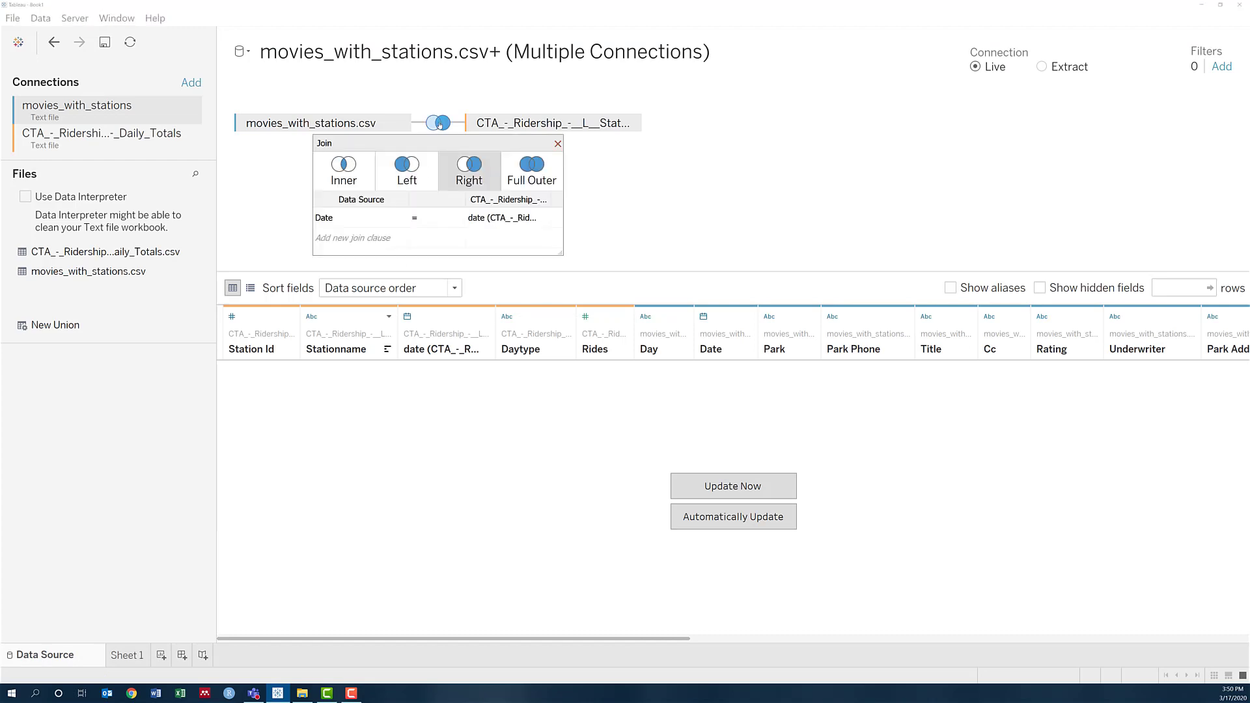
left_click(399, 238)
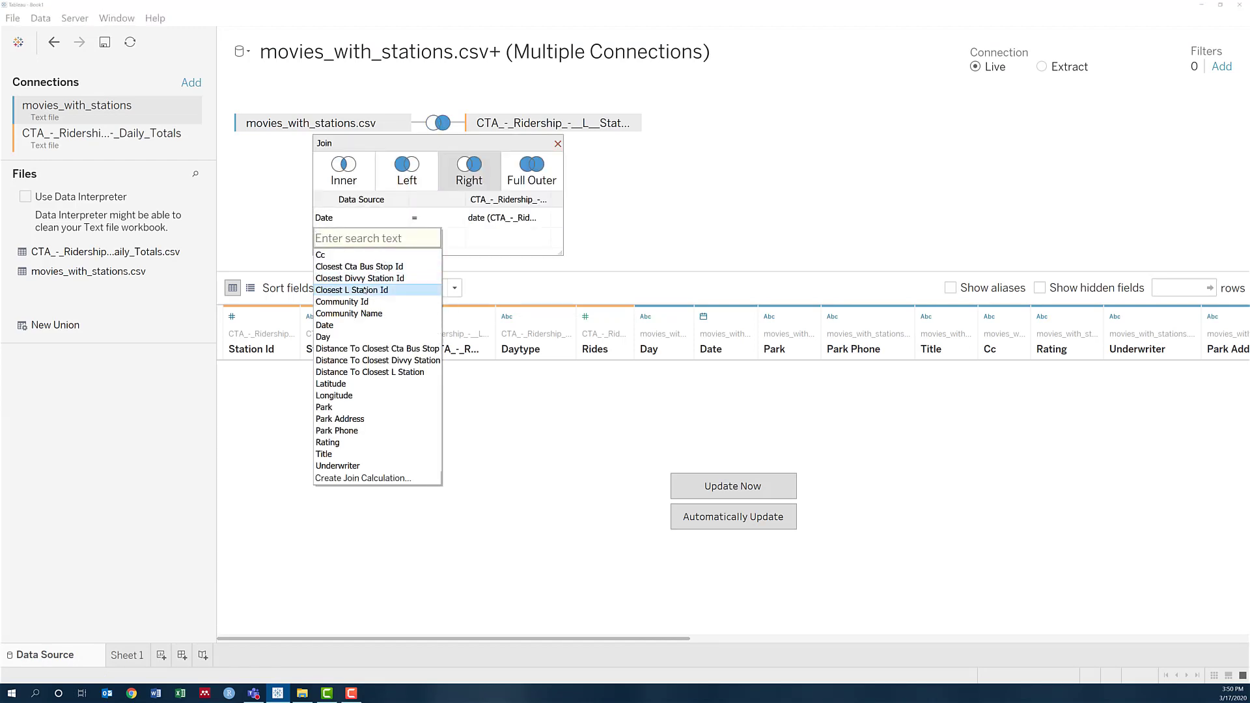
left_click(365, 291)
left_click(544, 239)
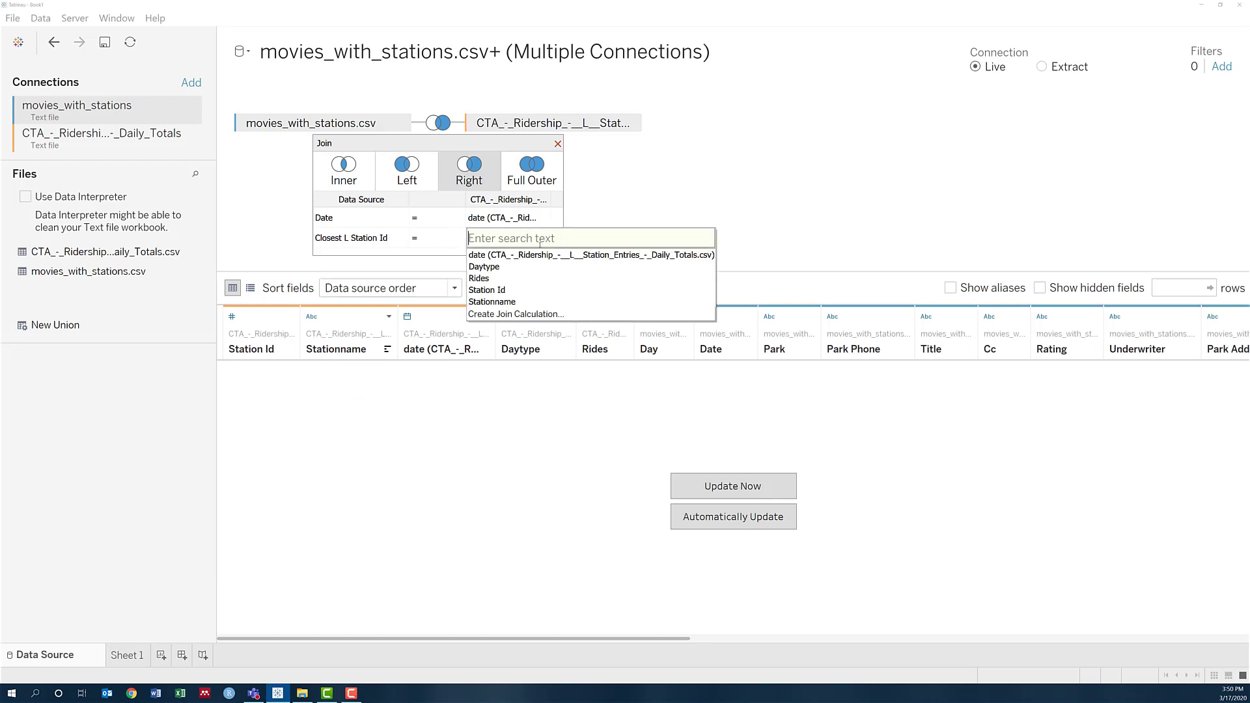
left_click(501, 289)
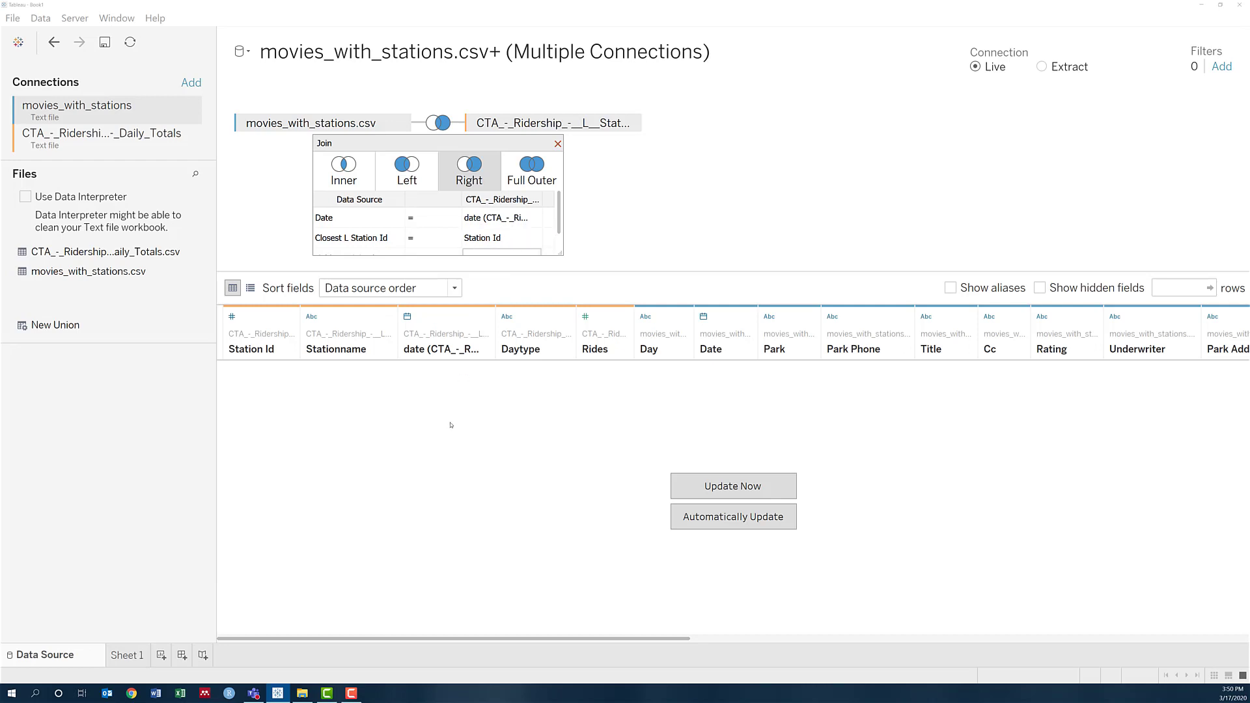
Step: Return to Sheet 1 and open the full underlying data for the count of closest L station 40010
left_click(127, 655)
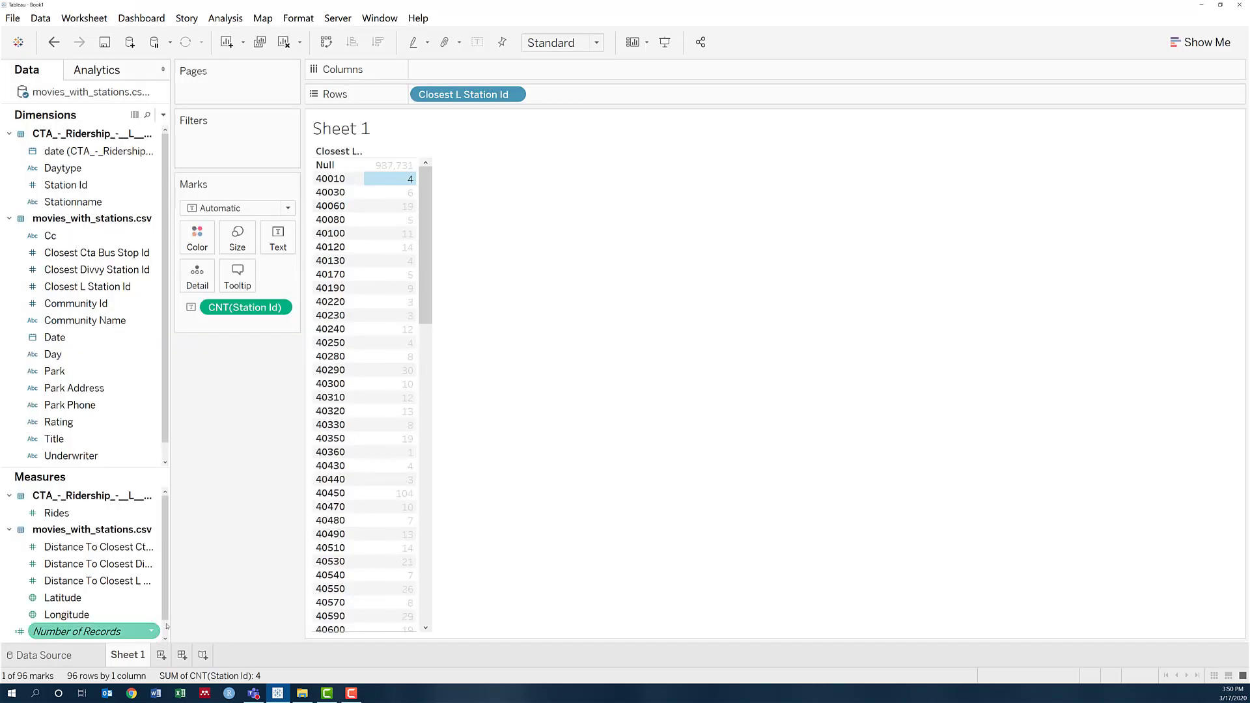
left_click(384, 179)
mouse_move(409, 181)
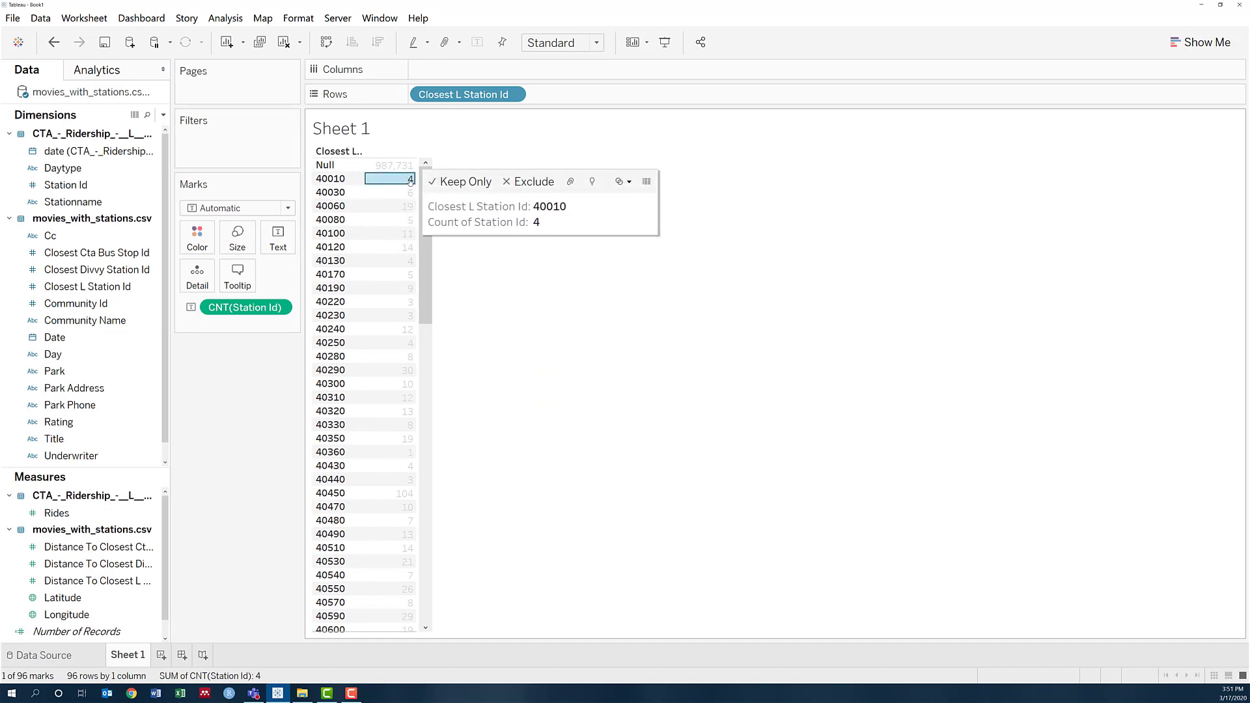
right_click(410, 181)
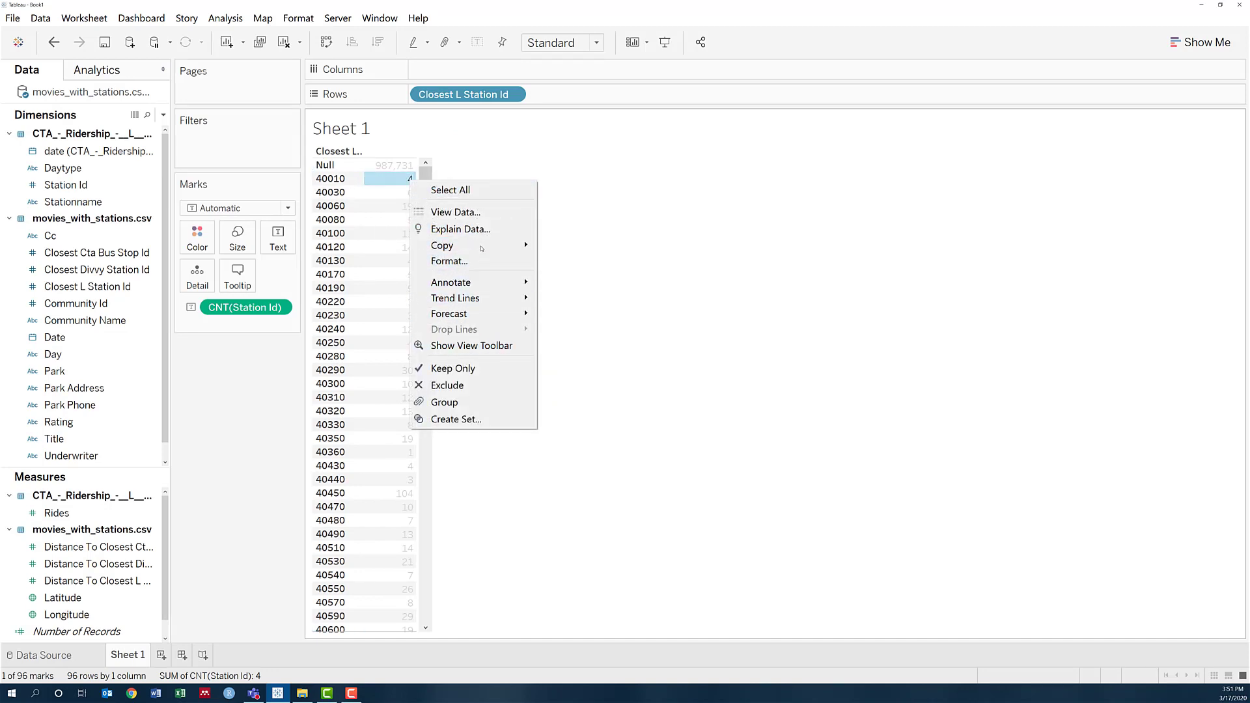
left_click(480, 215)
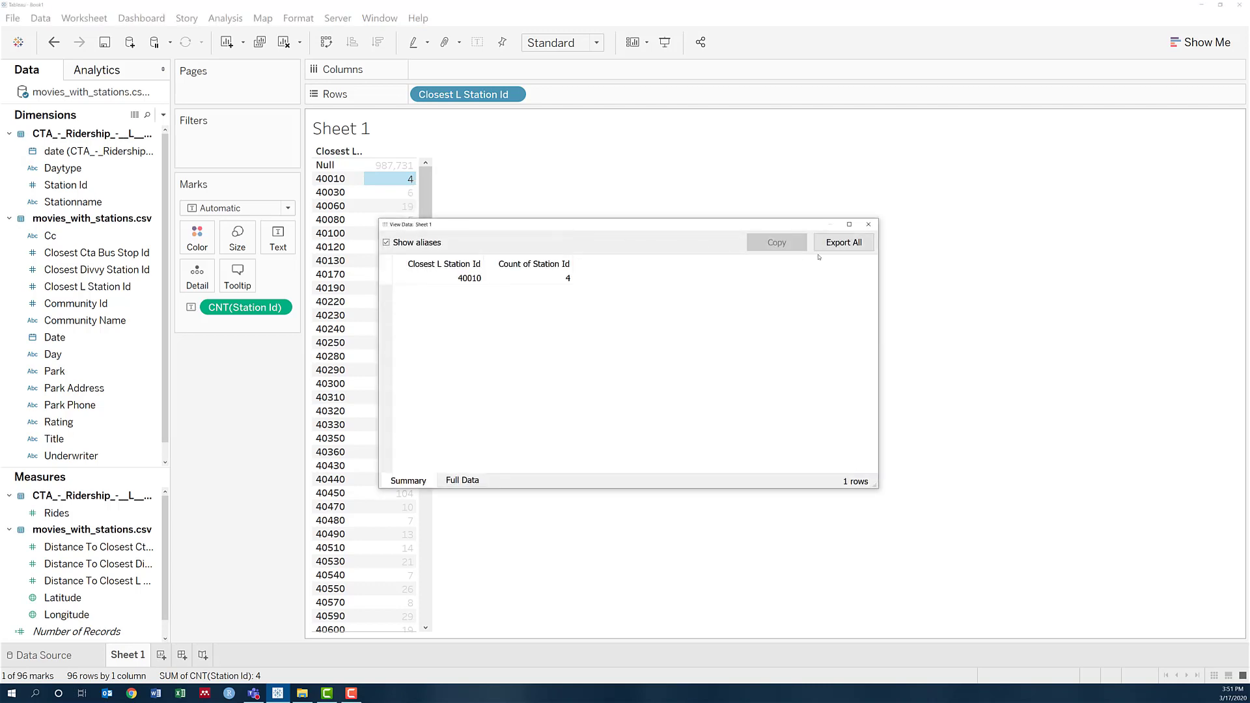
left_click(462, 481)
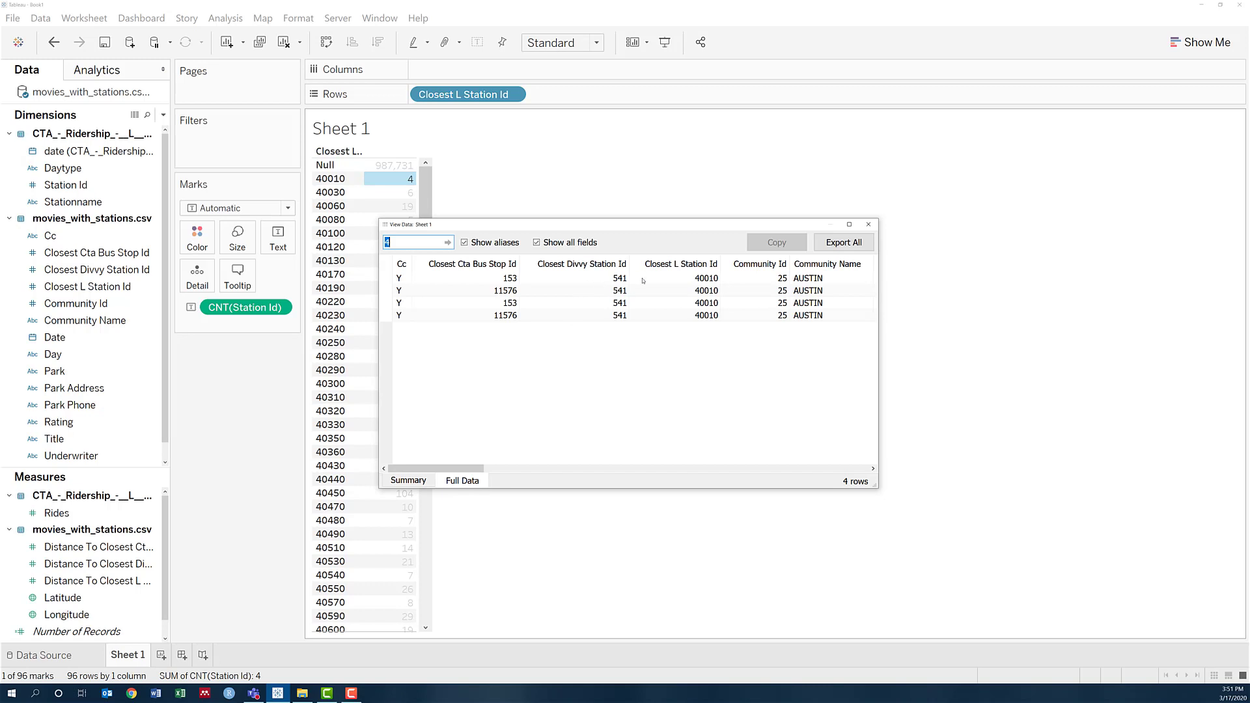
Step: Compare the Station Id of each underlying data row with its Closest L Station Id
left_click_drag(482, 469, 644, 466)
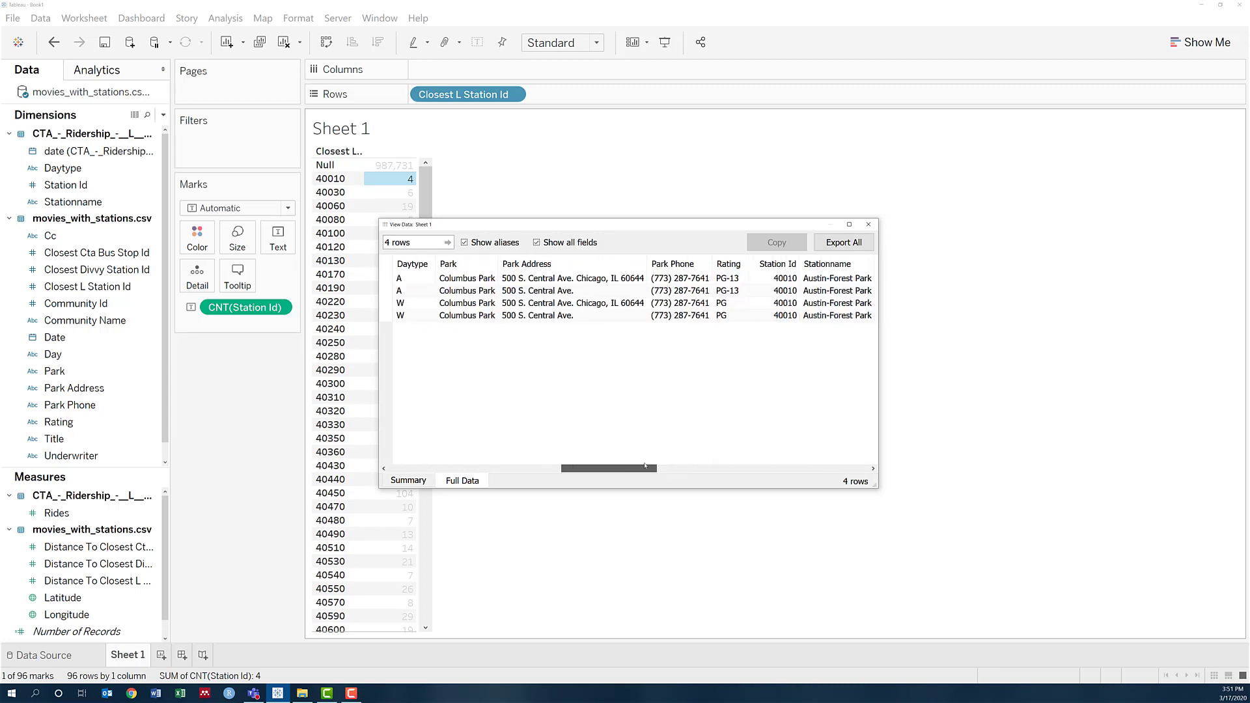
left_click(785, 278)
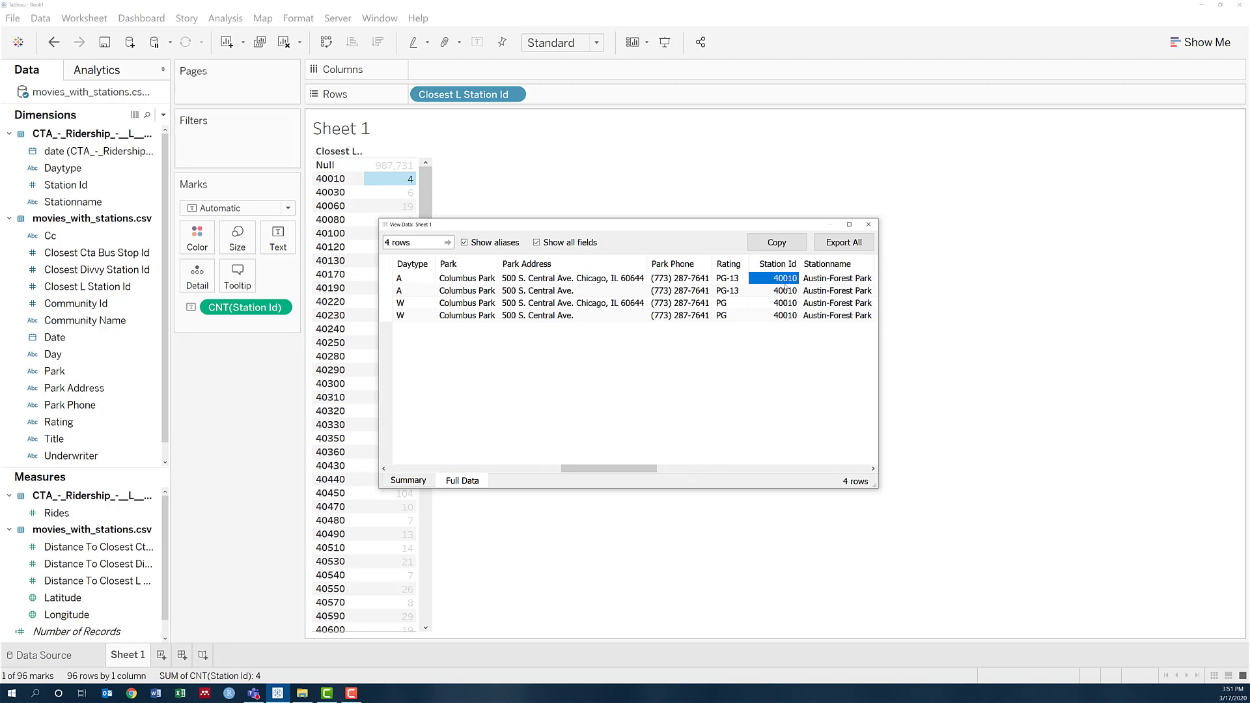
left_click(785, 290)
left_click(784, 303)
left_click(782, 315)
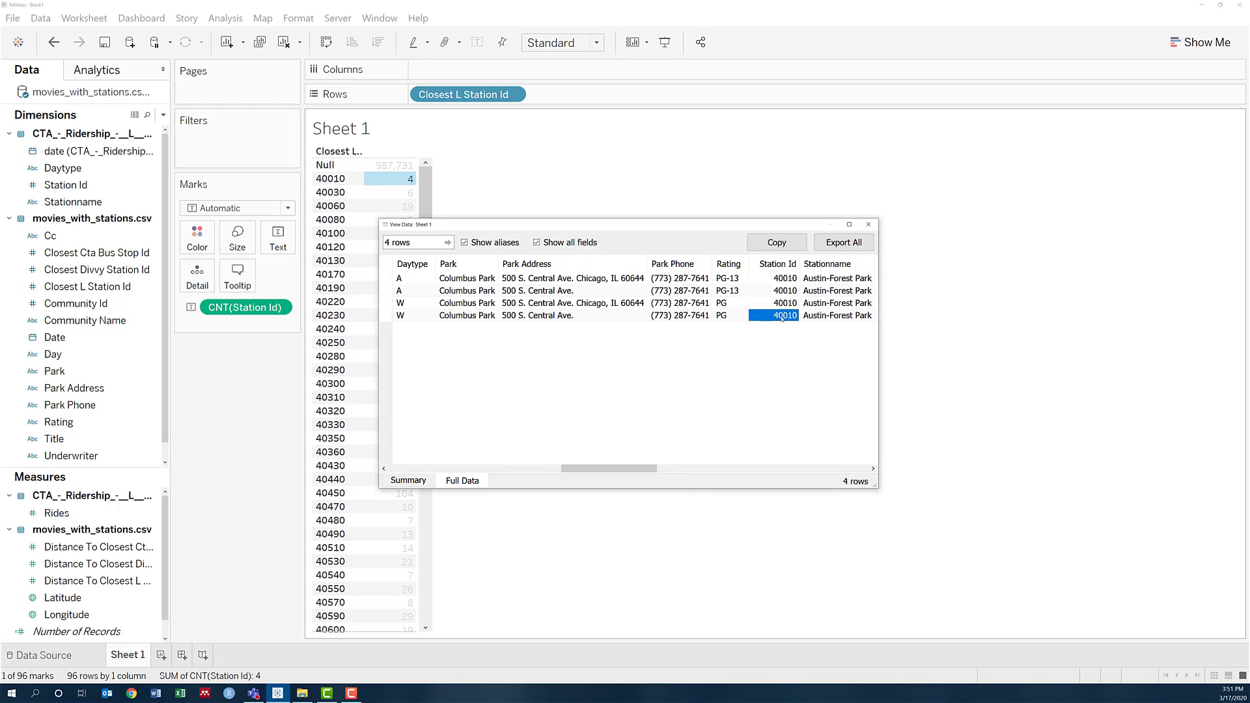
left_click_drag(650, 468, 476, 467)
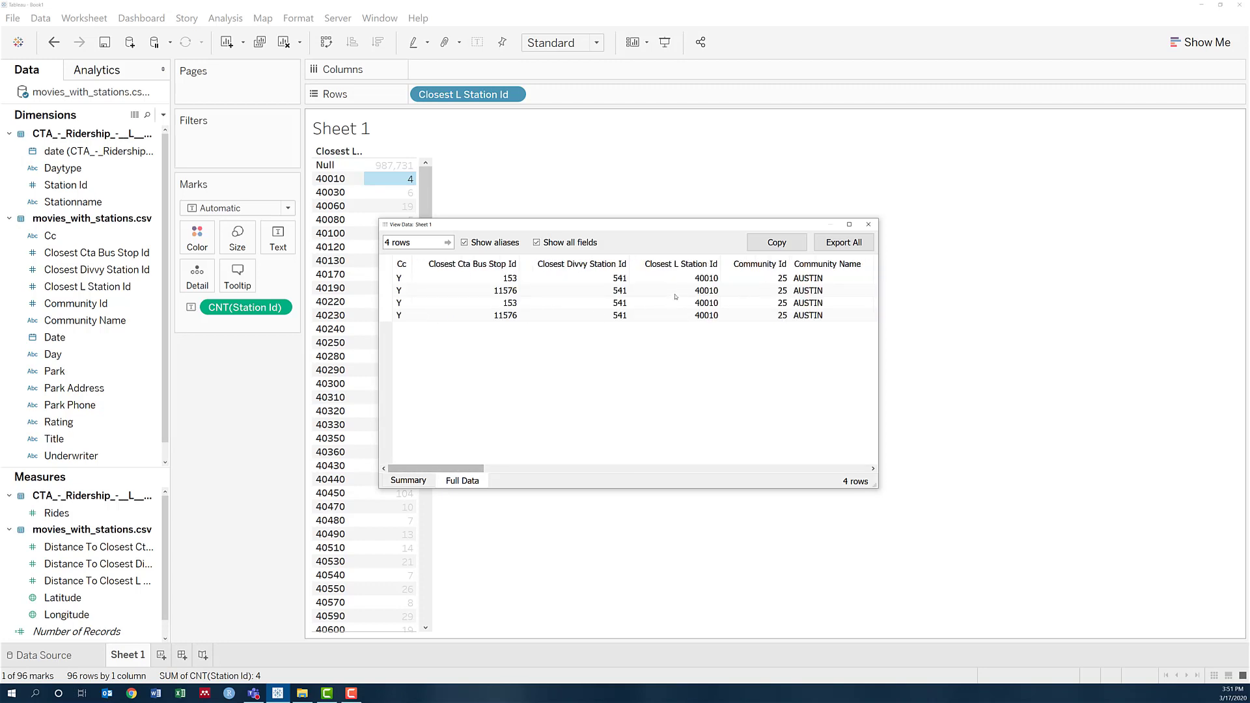
left_click_drag(688, 278, 689, 318)
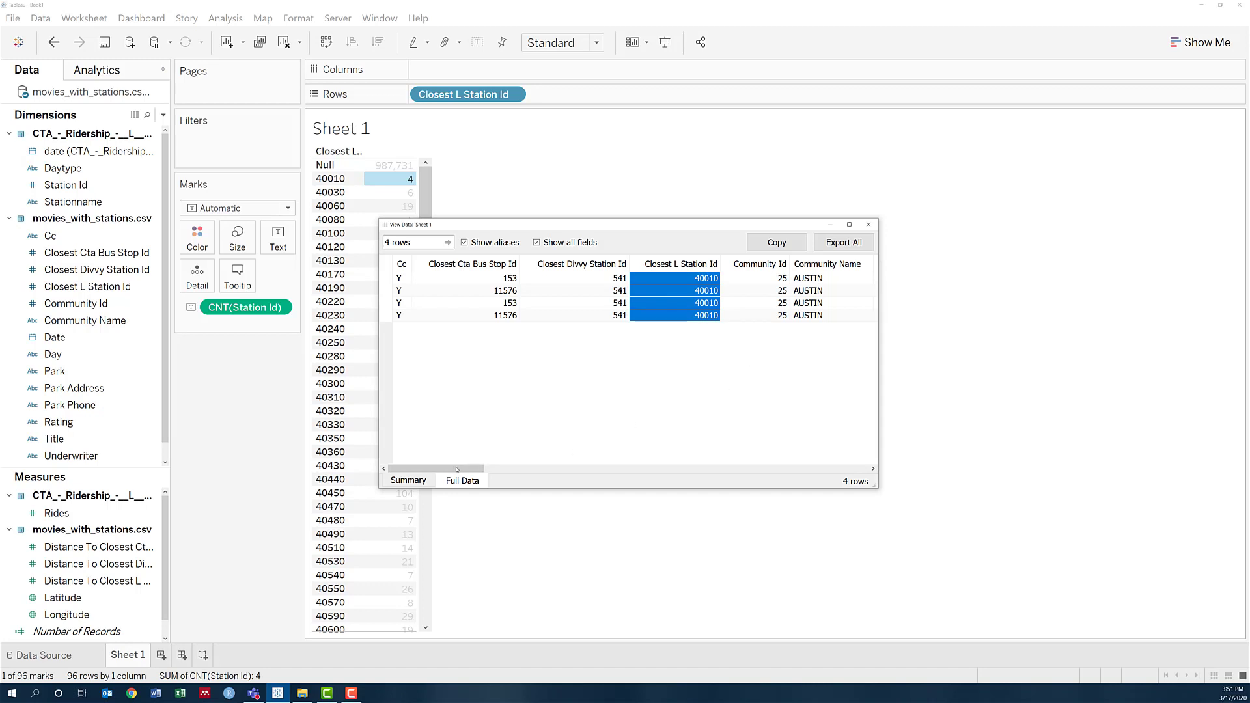
Step: Compare each row's movie Date with its CTA ridership date, and look over the station and title columns
left_click_drag(456, 469, 513, 469)
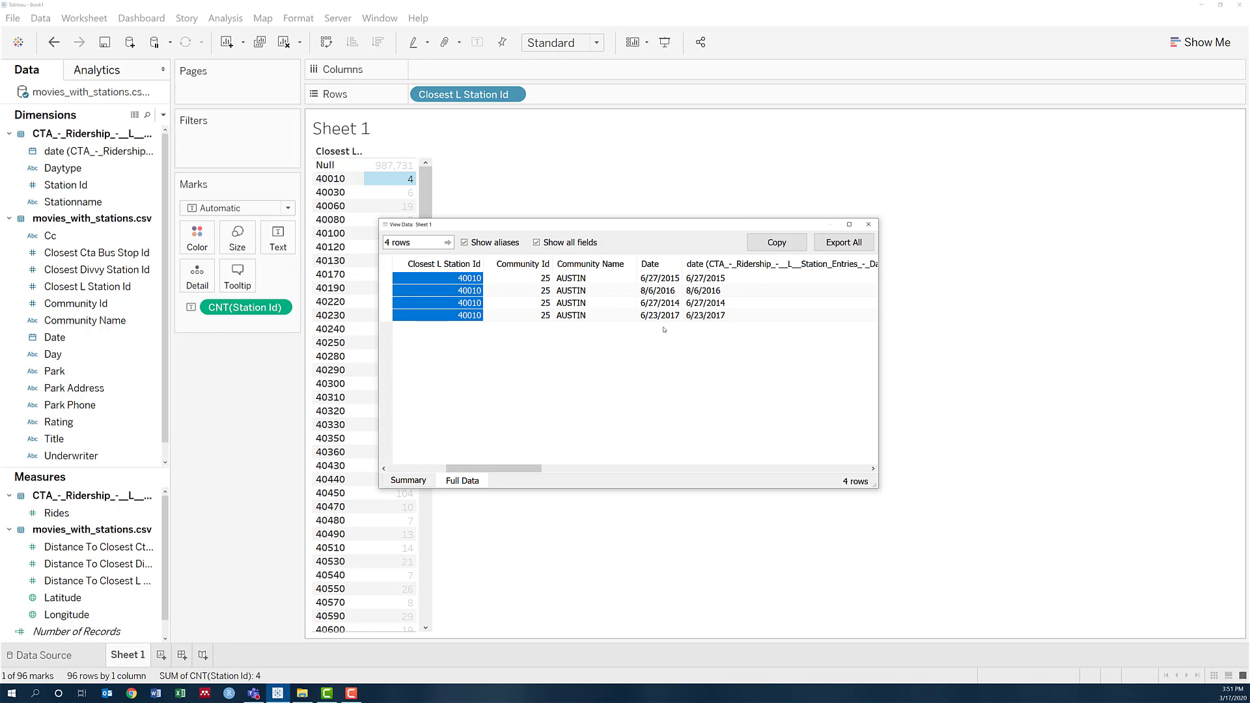
left_click(703, 278)
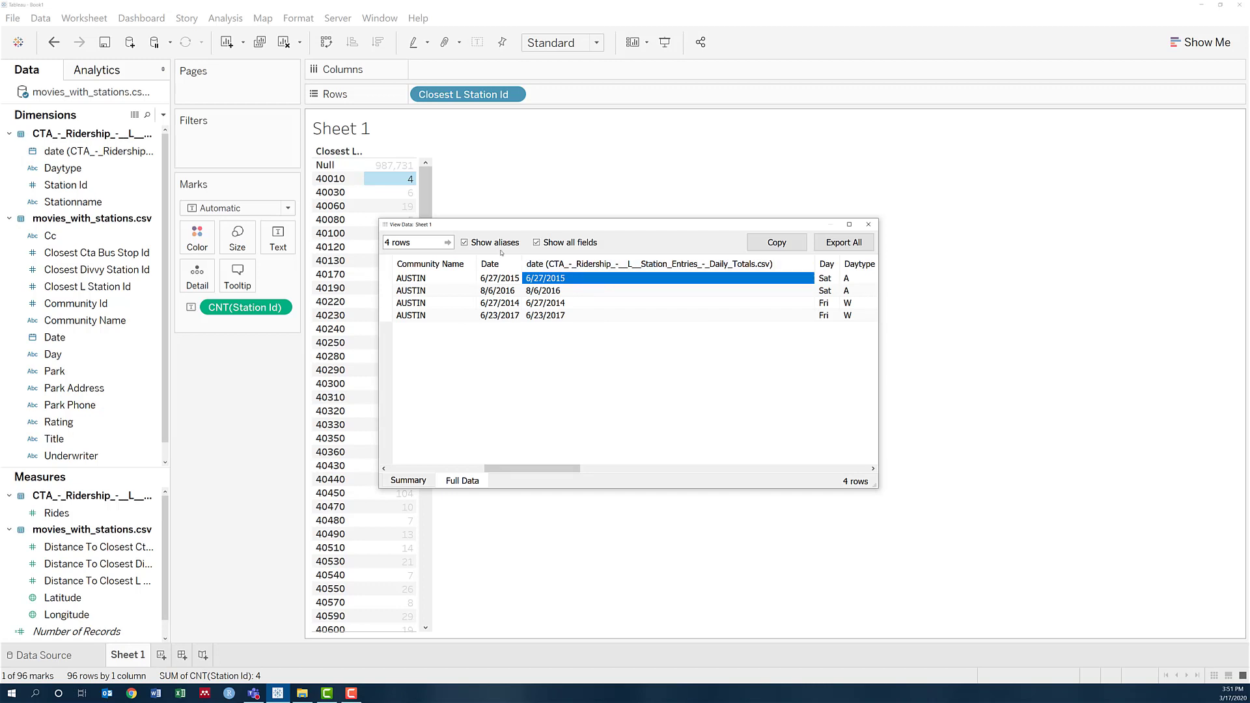
left_click(487, 279)
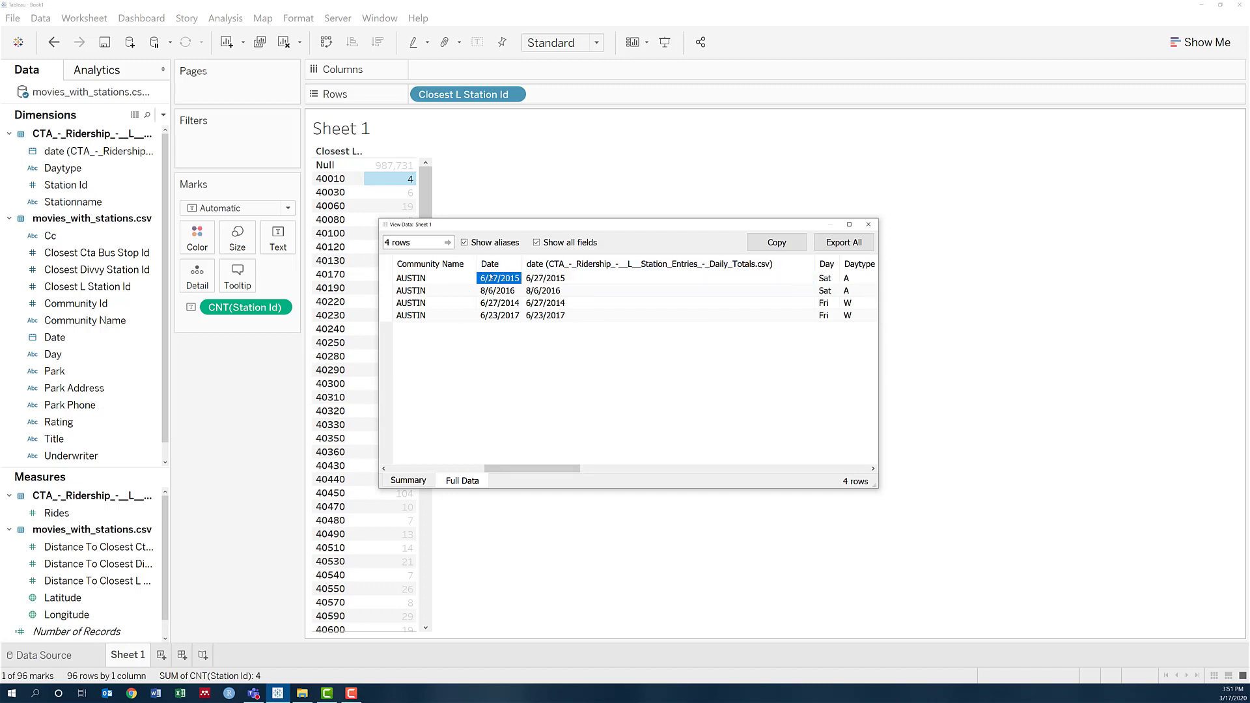
left_click(560, 291)
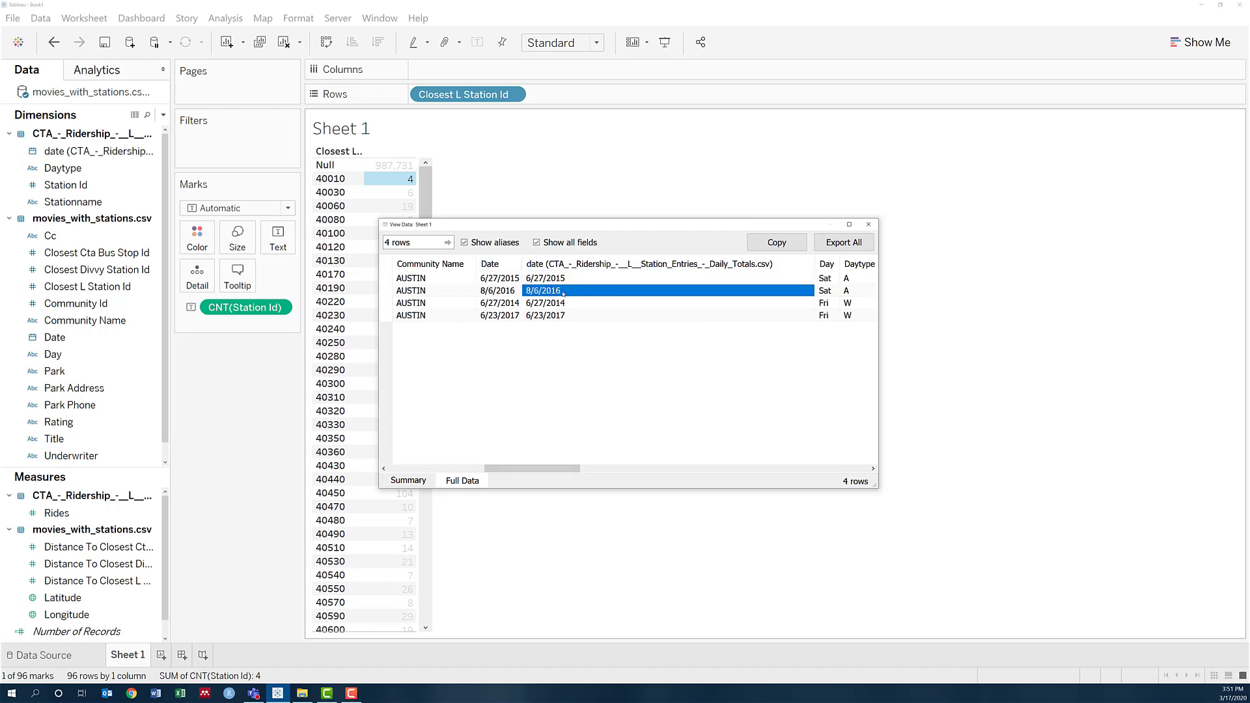
left_click(488, 292)
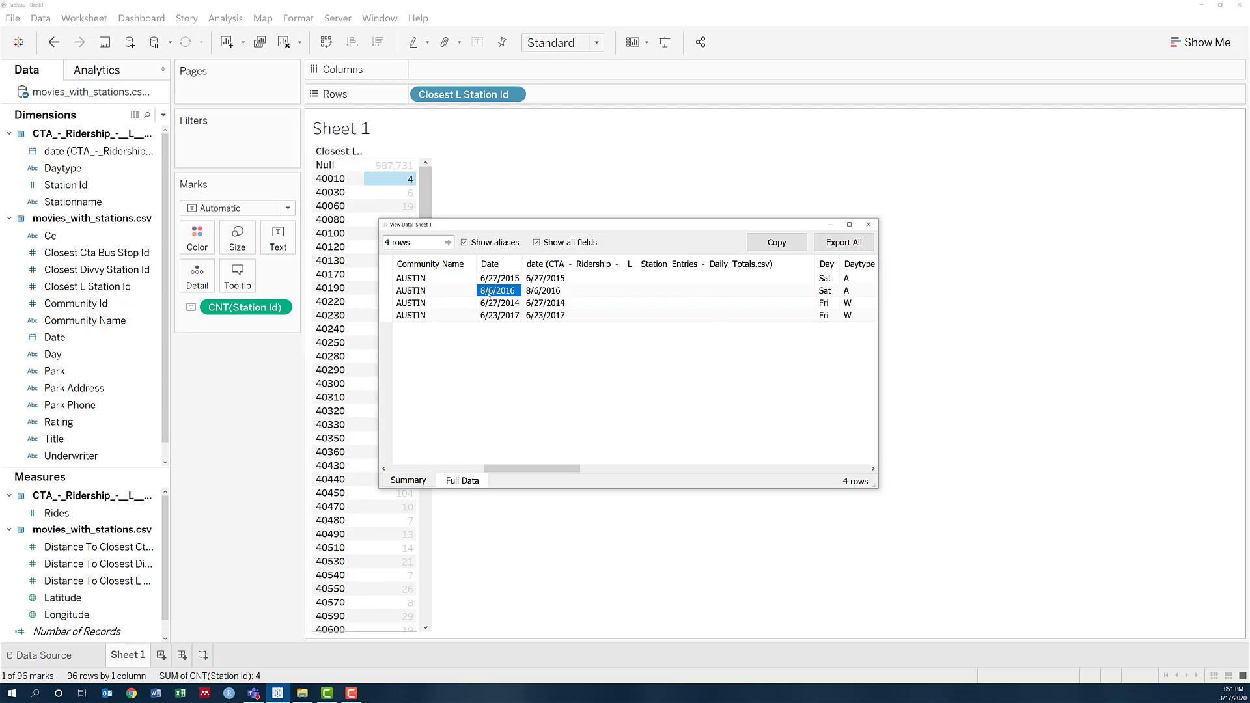
left_click(543, 304)
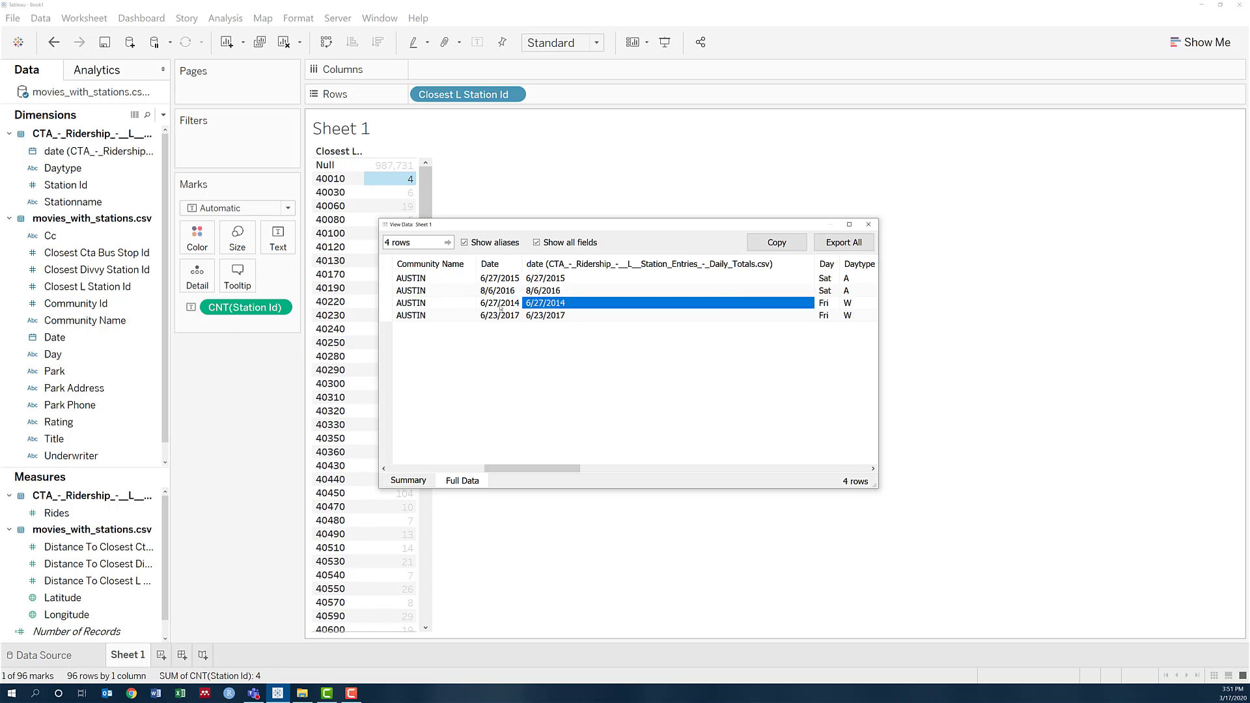
left_click(489, 304)
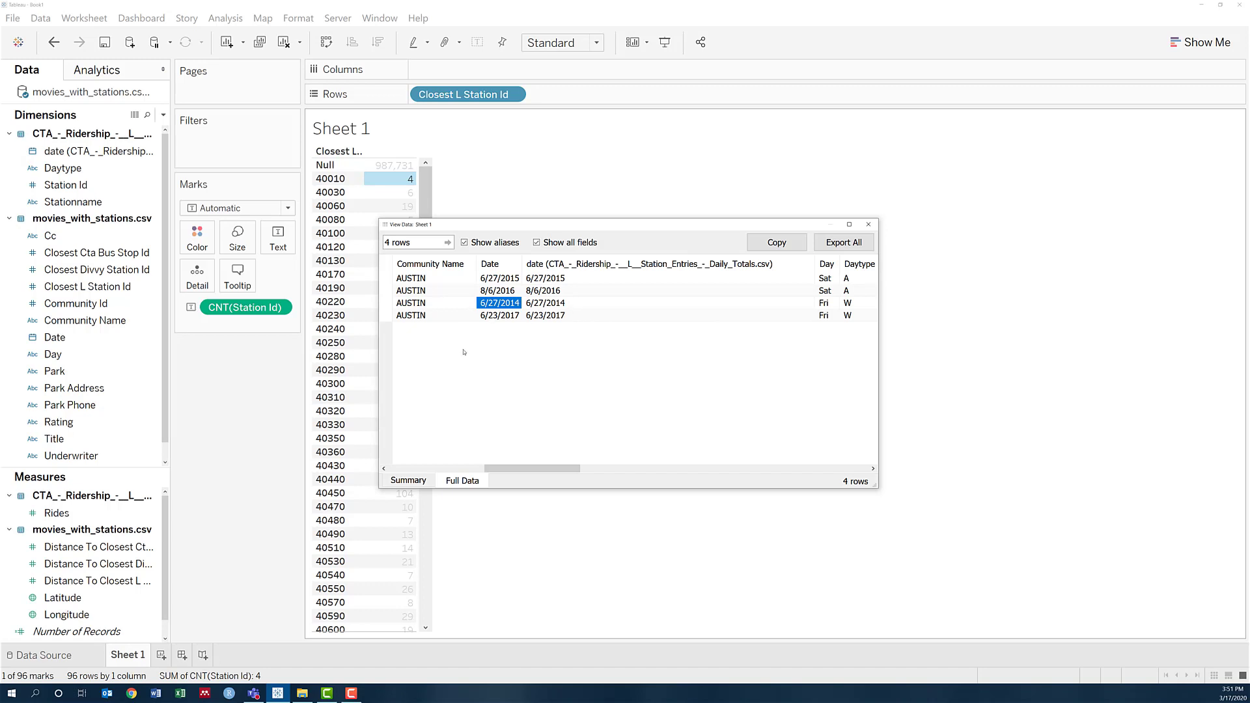
left_click_drag(512, 468, 665, 466)
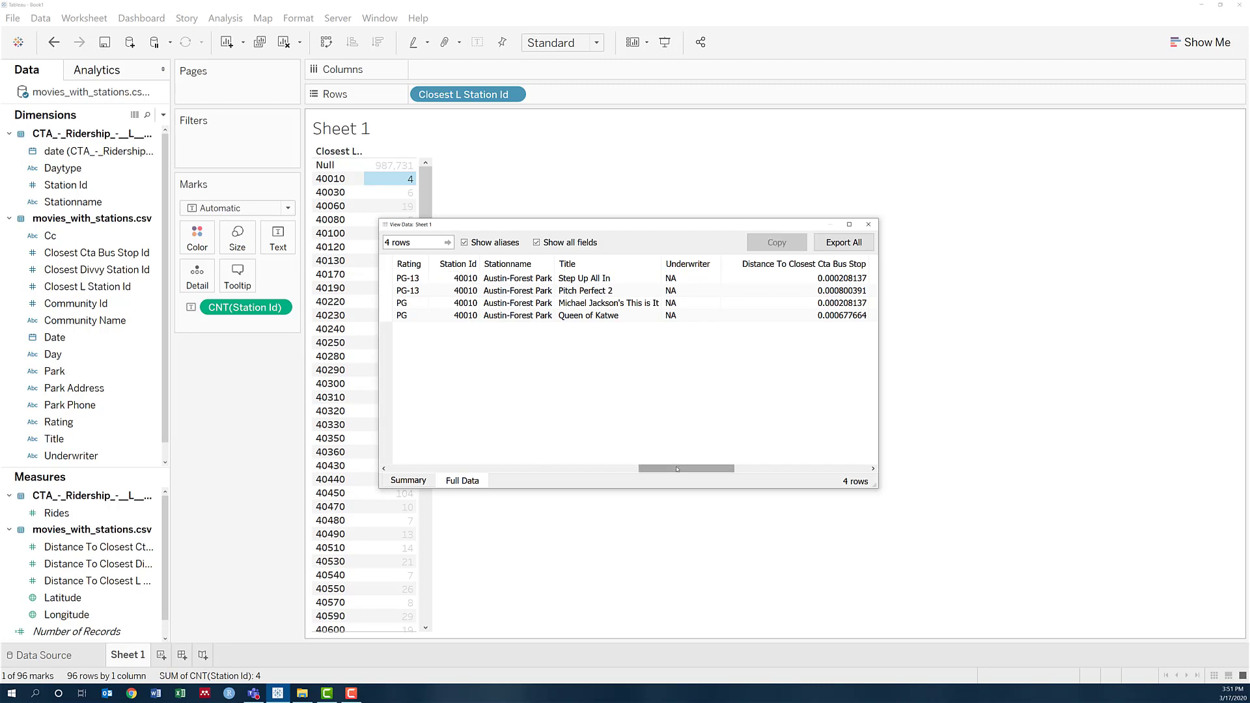
left_click_drag(640, 468, 427, 467)
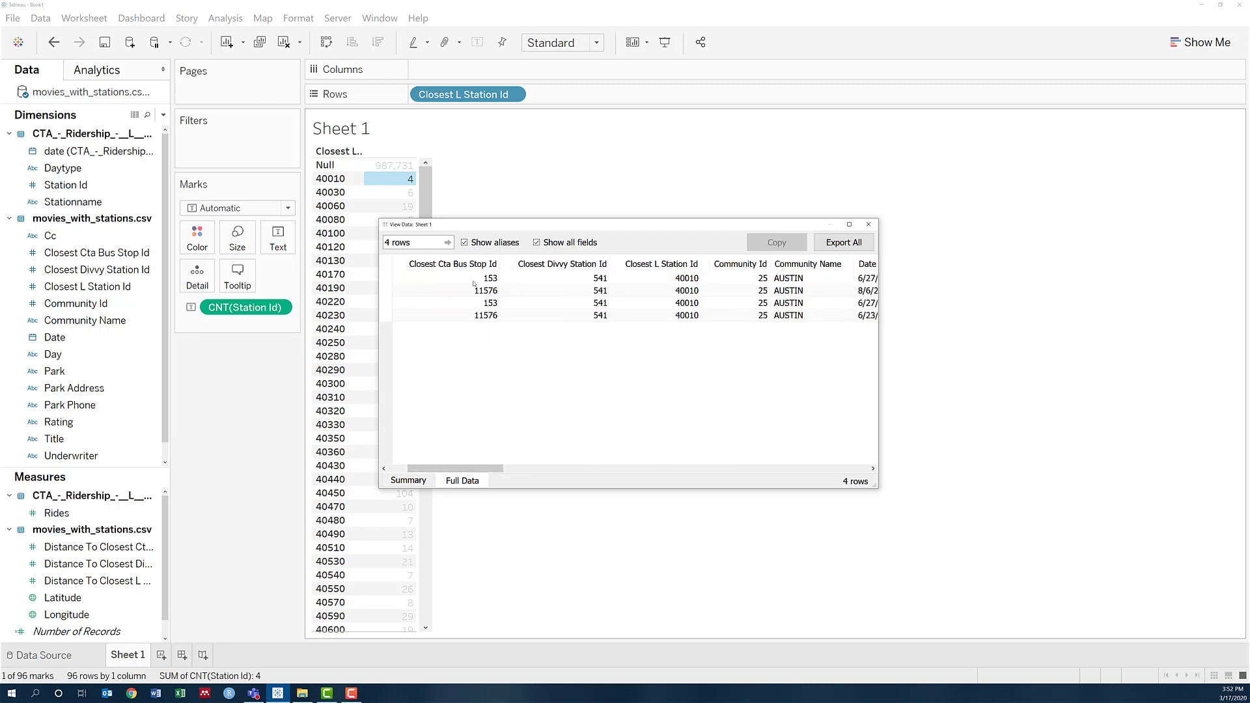